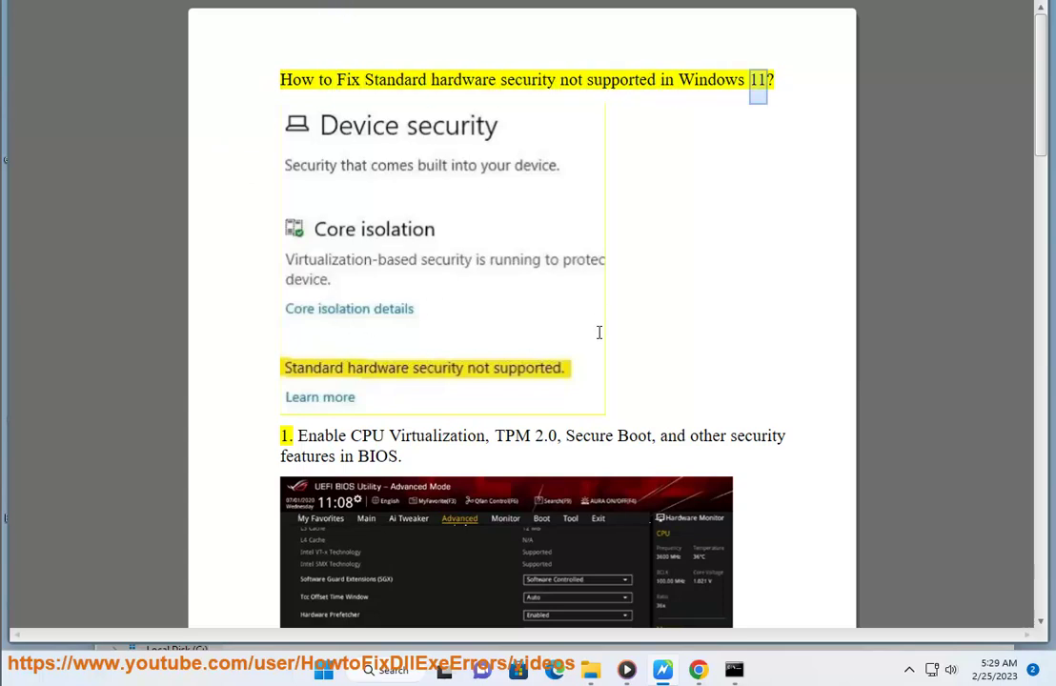
Skim the article, then select 'Standard hardware security' in the guide's title
scroll(603, 335, down, 2)
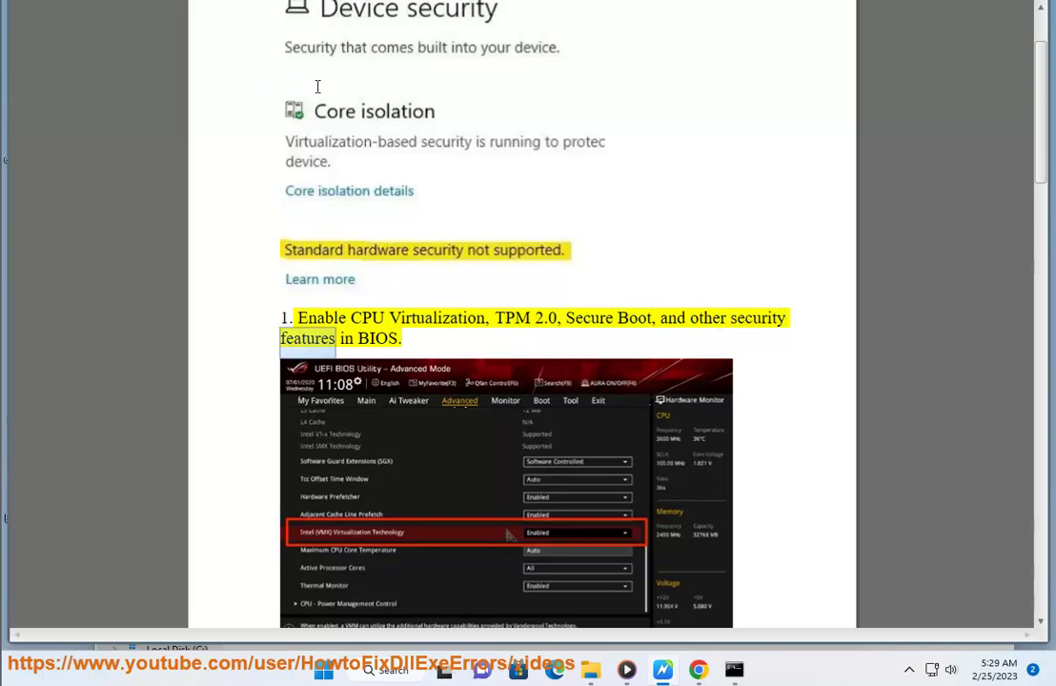
scroll(513, 173, up, 4)
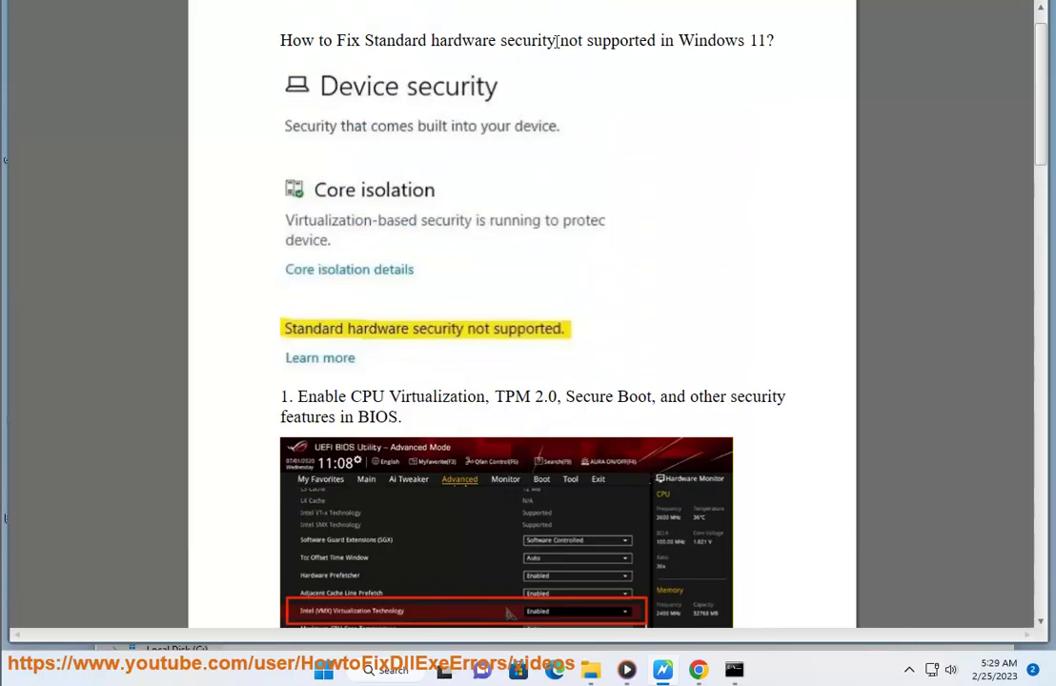
drag(557, 41, 367, 40)
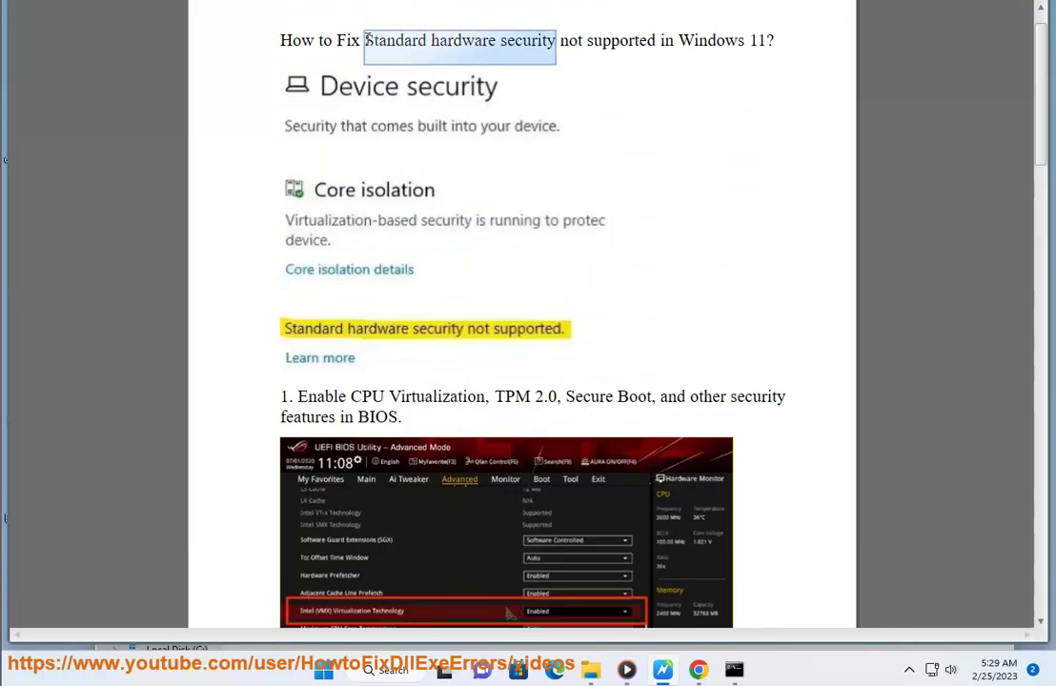
Search Google for 'Standard hardware security system requirements' and highlight the requirements snippet
click(699, 670)
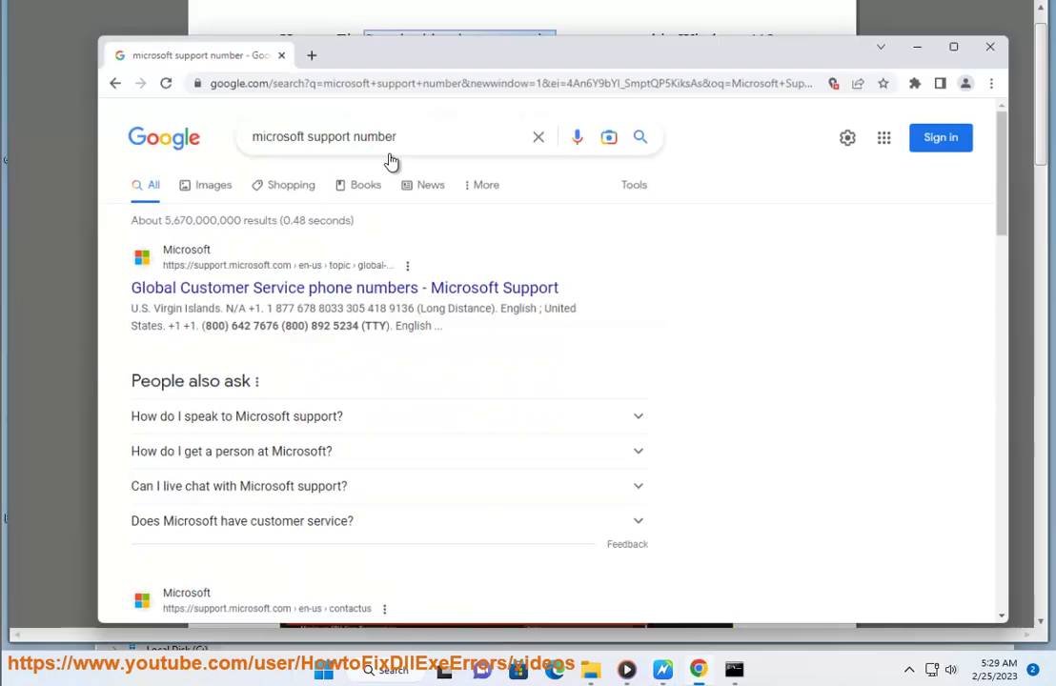
click(520, 122)
key(ctrl+a)
key(BackSpace)
text(Standard hardware security)
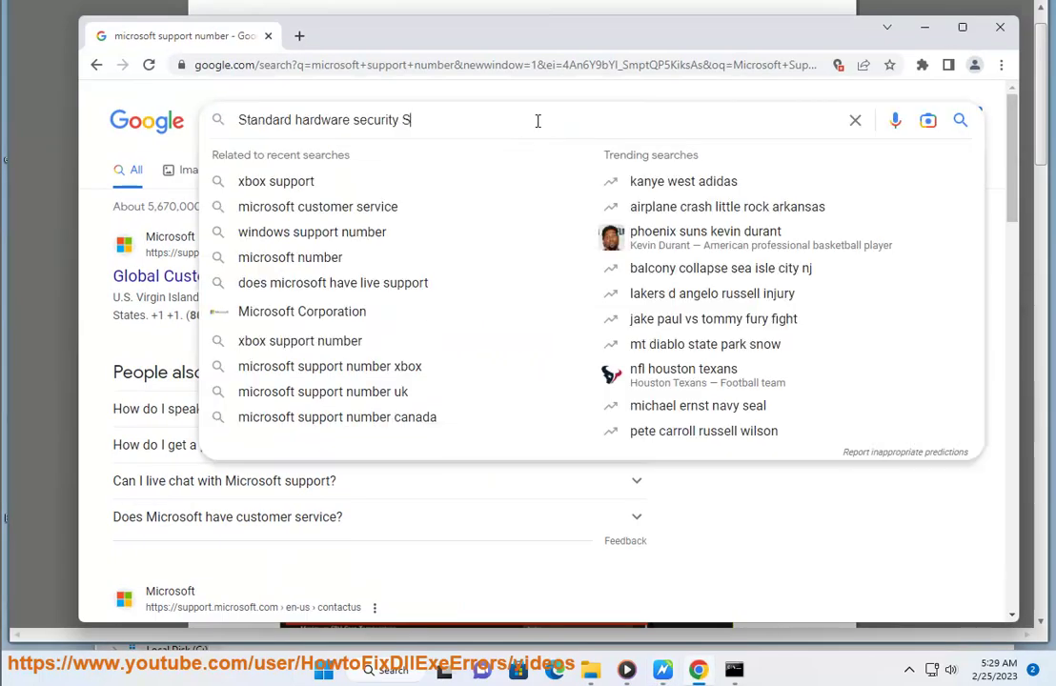
text(SYSTEM R)
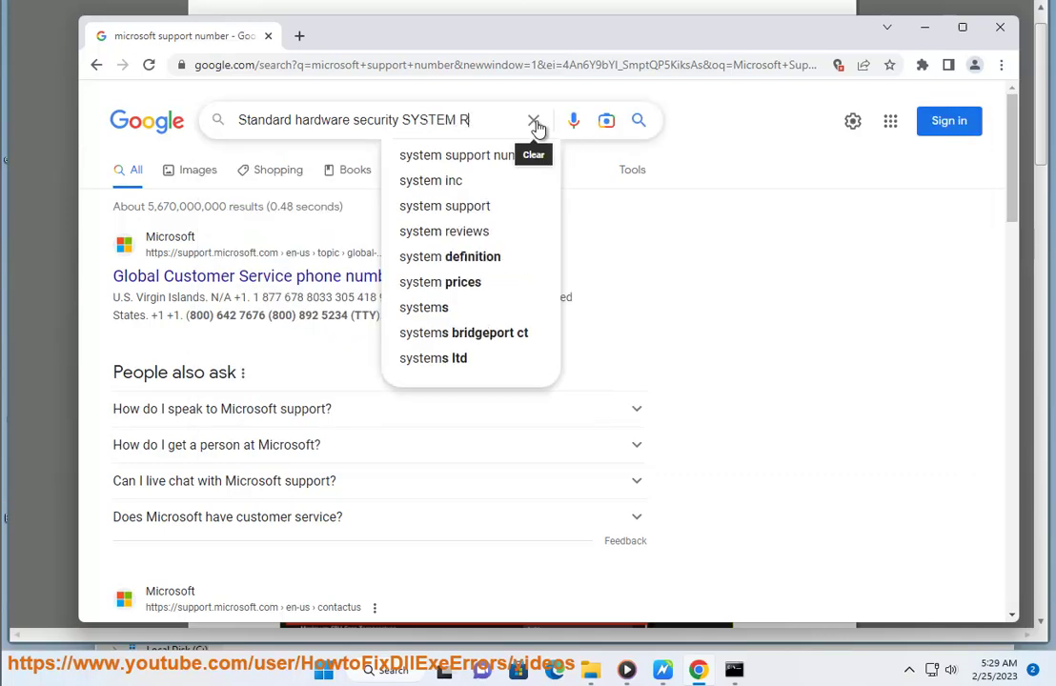
text(EQU)
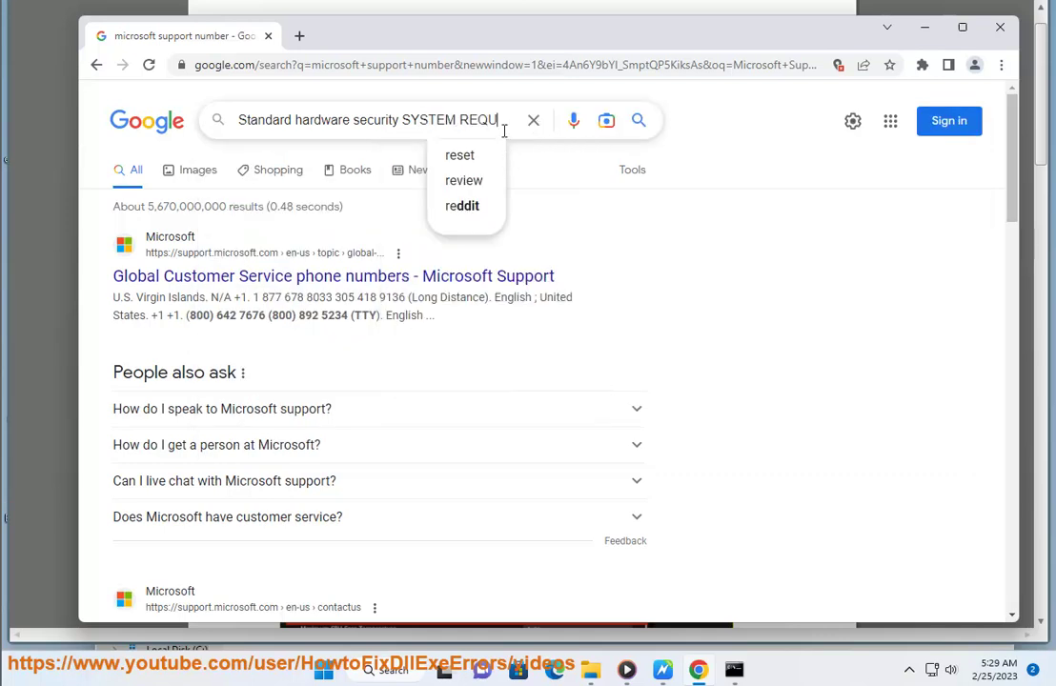
text(IRE)
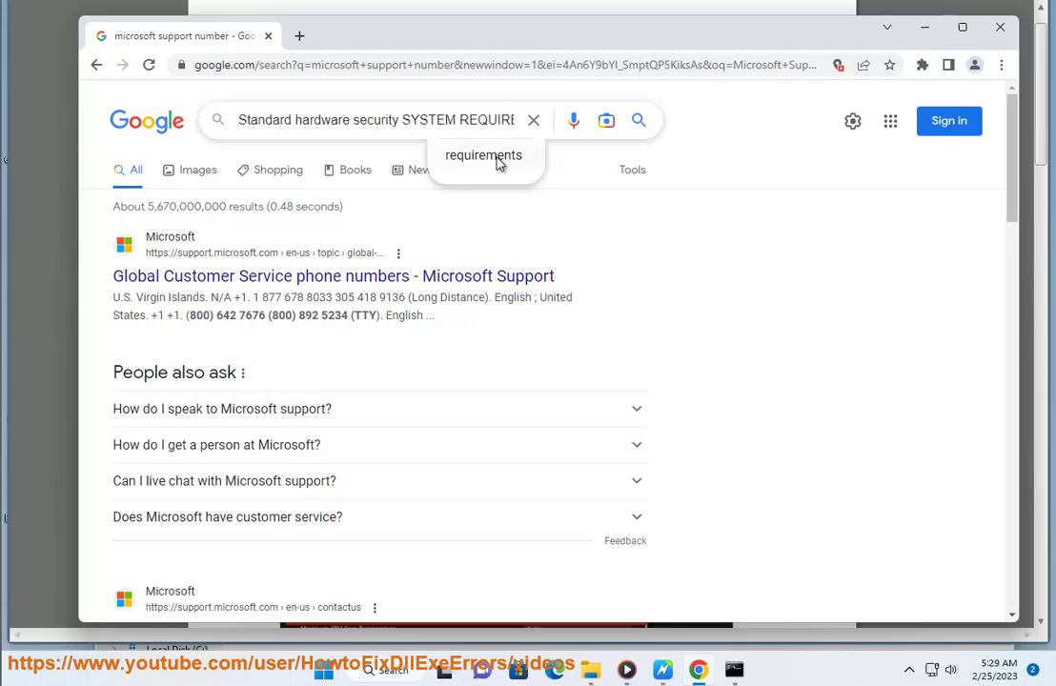
click(496, 158)
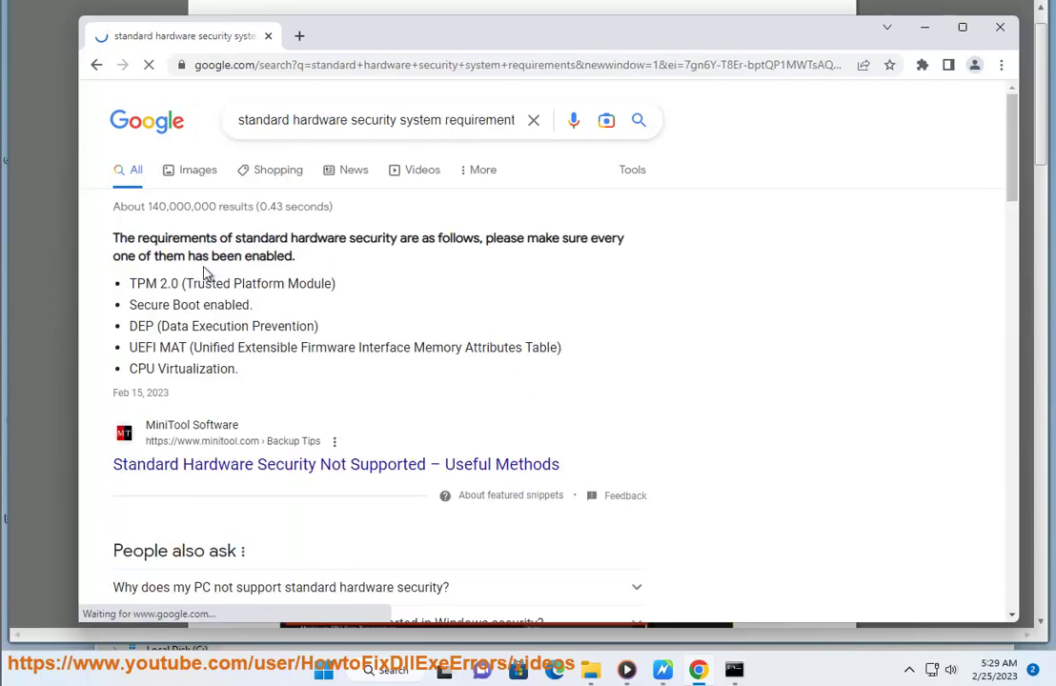
drag(324, 260, 95, 244)
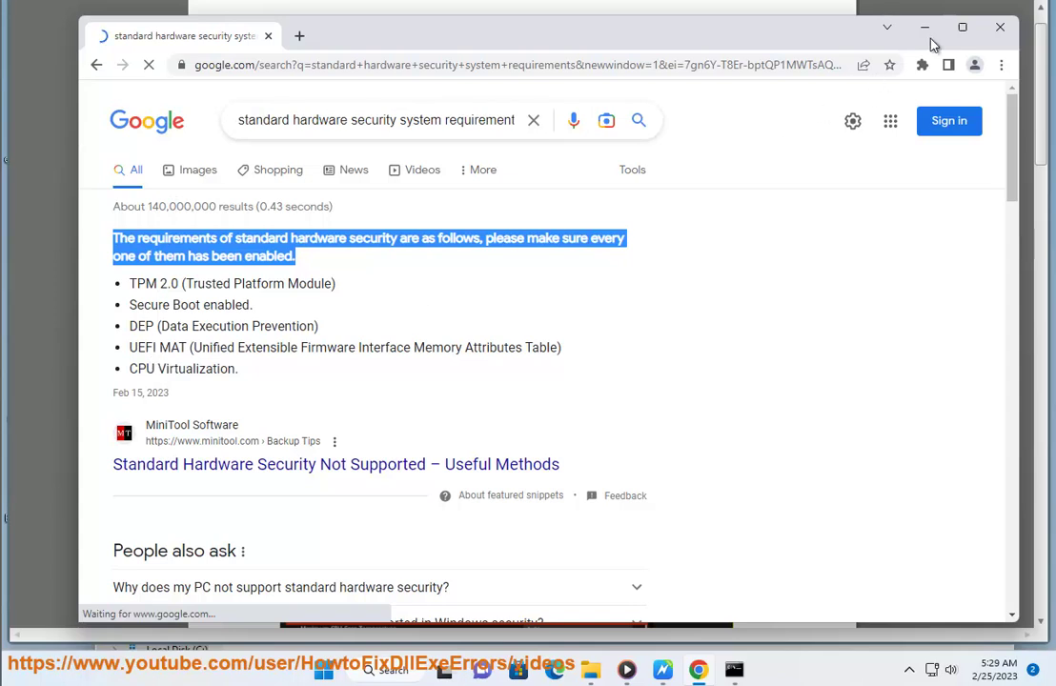
click(924, 27)
Search Google for 'ENTER BIOS' and highlight the listed keys F10, F2, F12, F1, DEL
scroll(549, 360, down, 1)
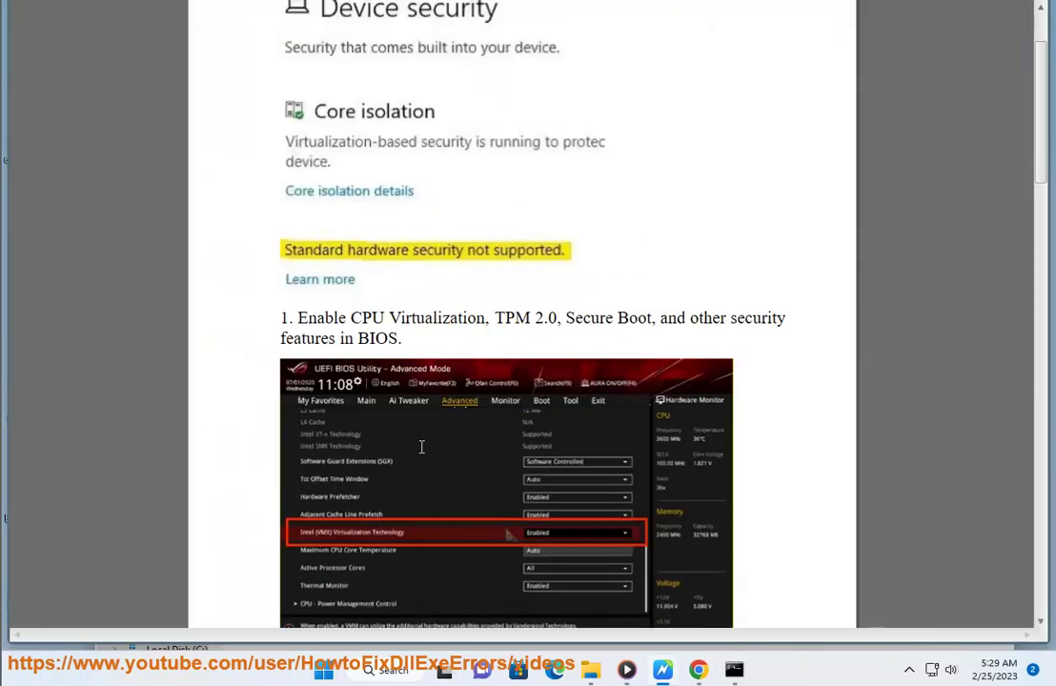
double_click(360, 340)
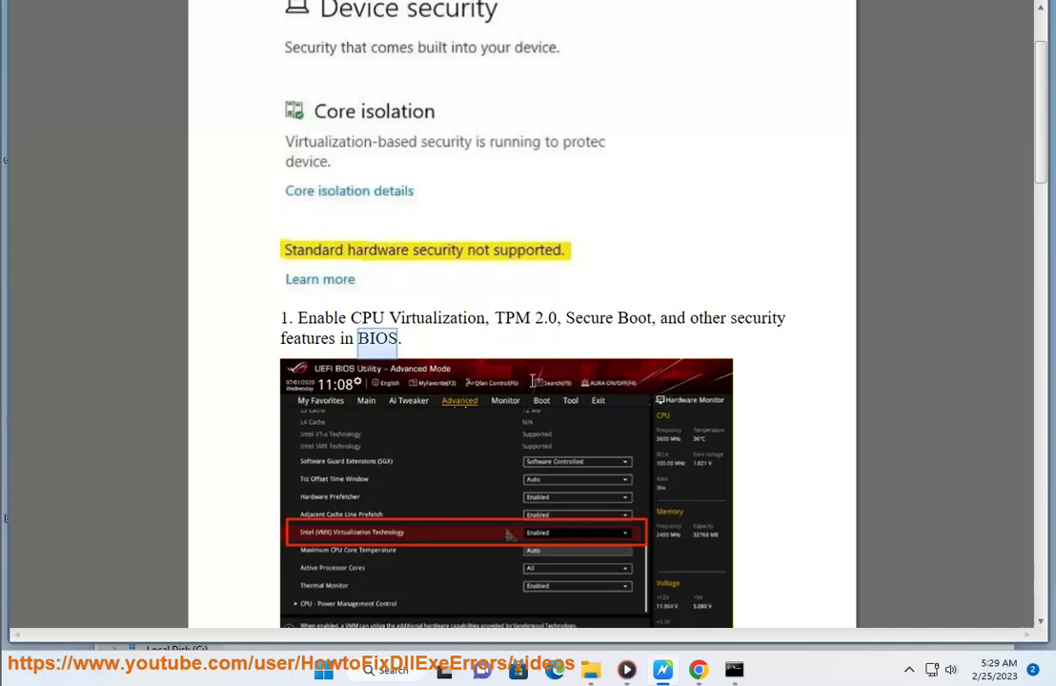
click(698, 670)
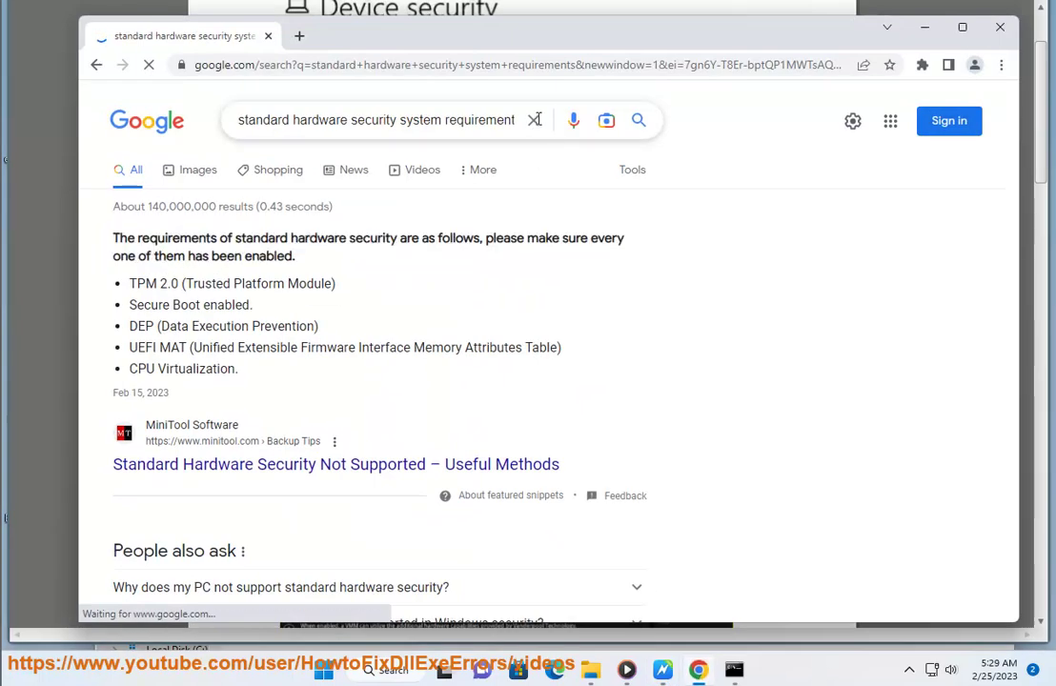
click(536, 118)
text(ENTER BIOS)
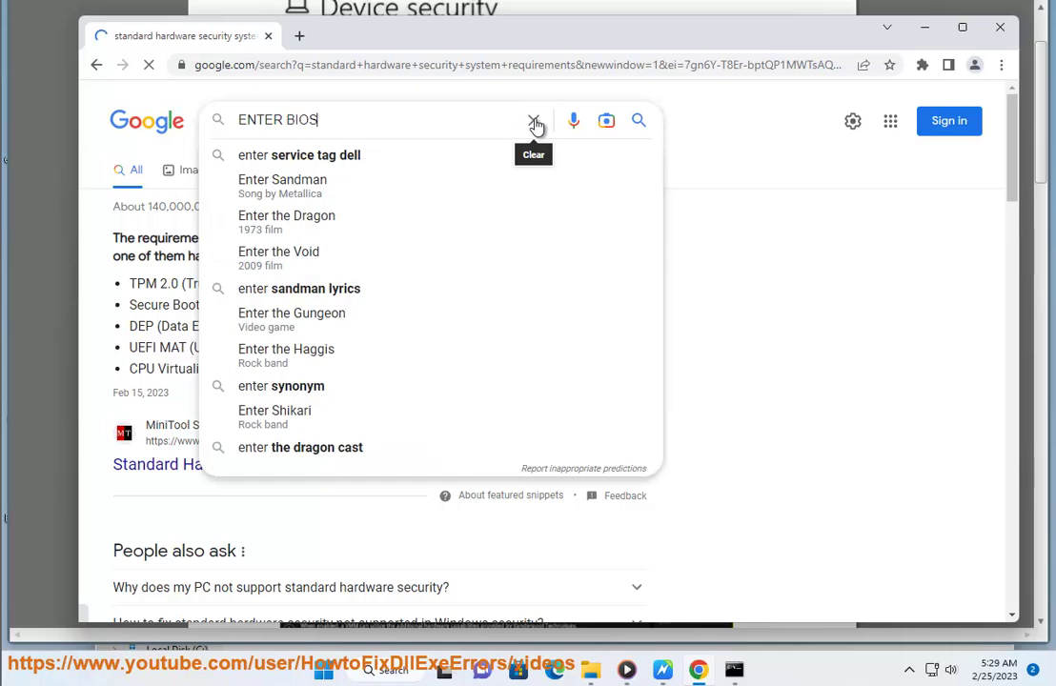
key(Return)
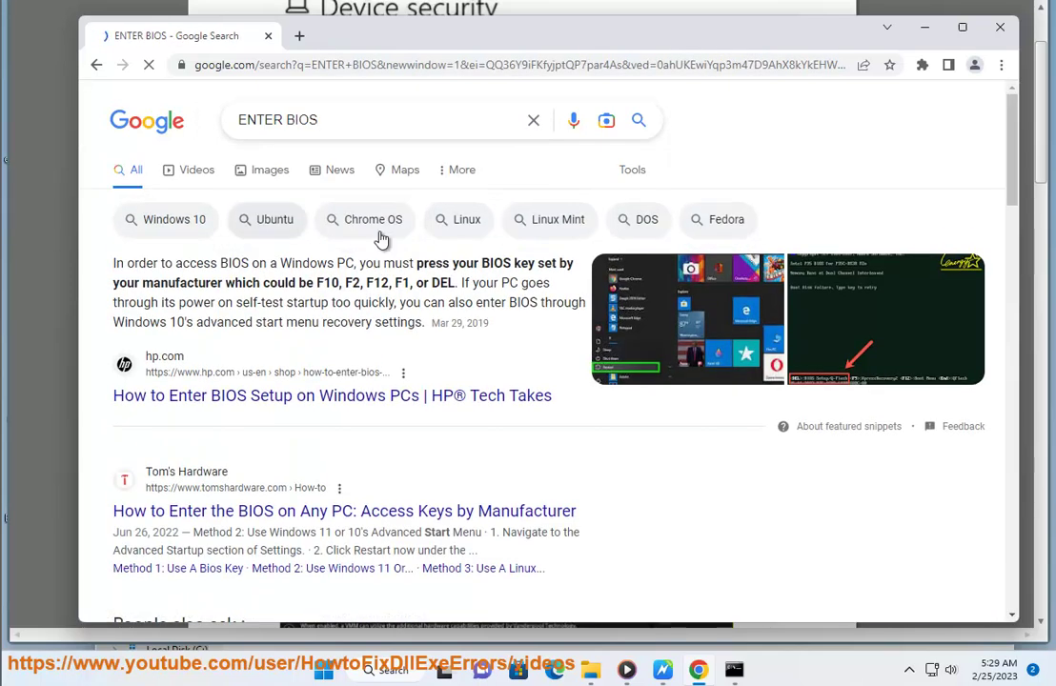
drag(469, 284, 309, 284)
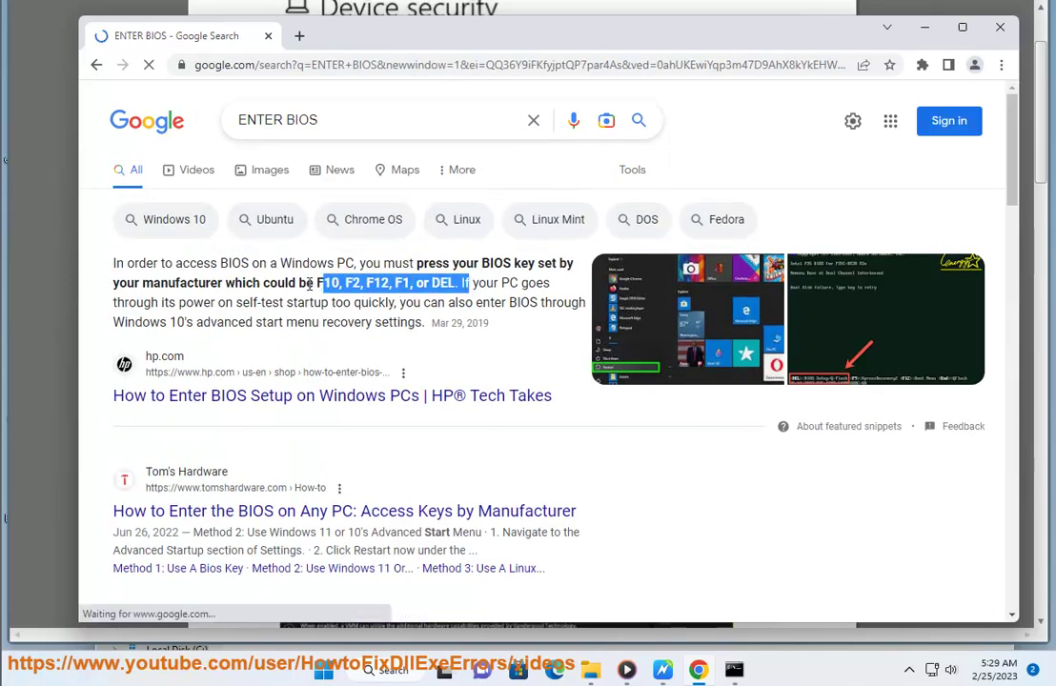
Show the function keys on the On-Screen Keyboard, then close it
click(389, 670)
text(K)
click(353, 213)
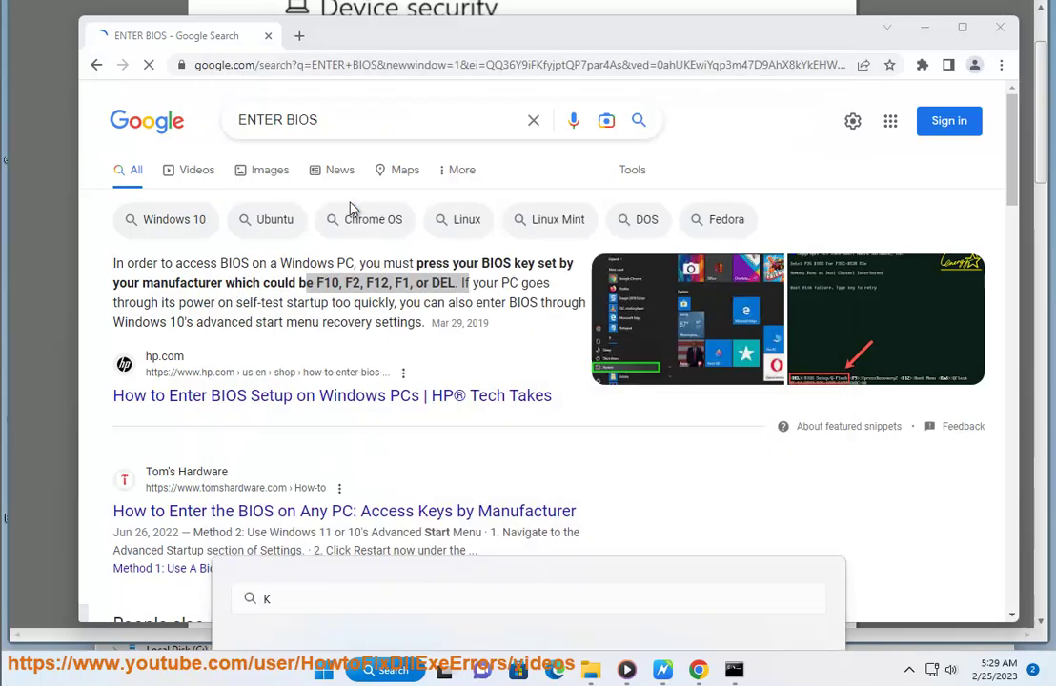
click(131, 522)
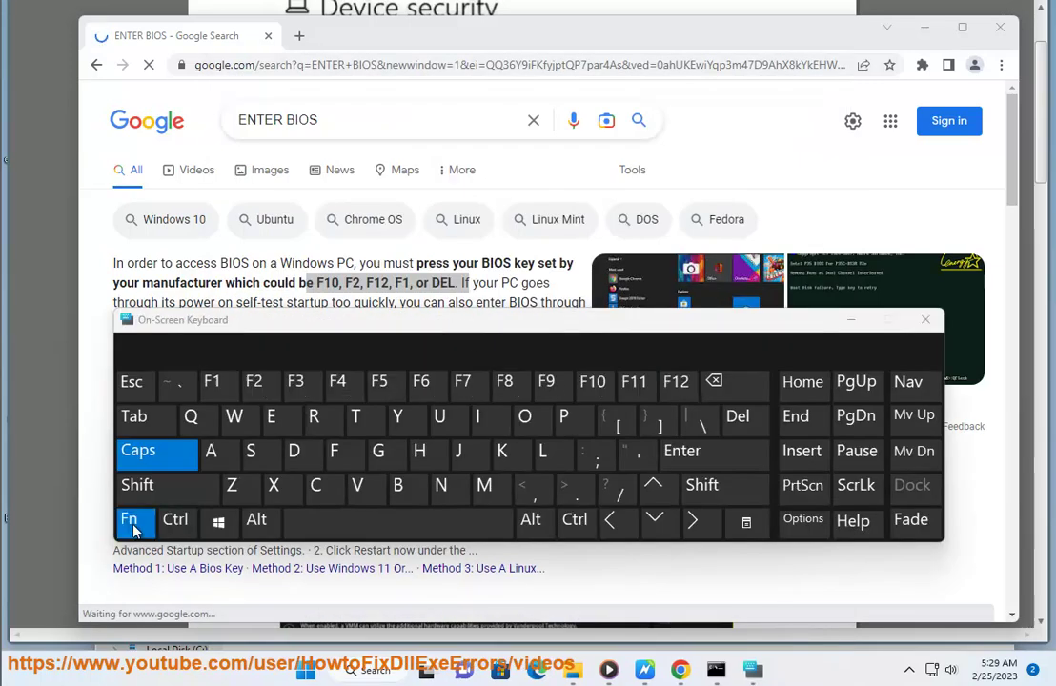
click(597, 385)
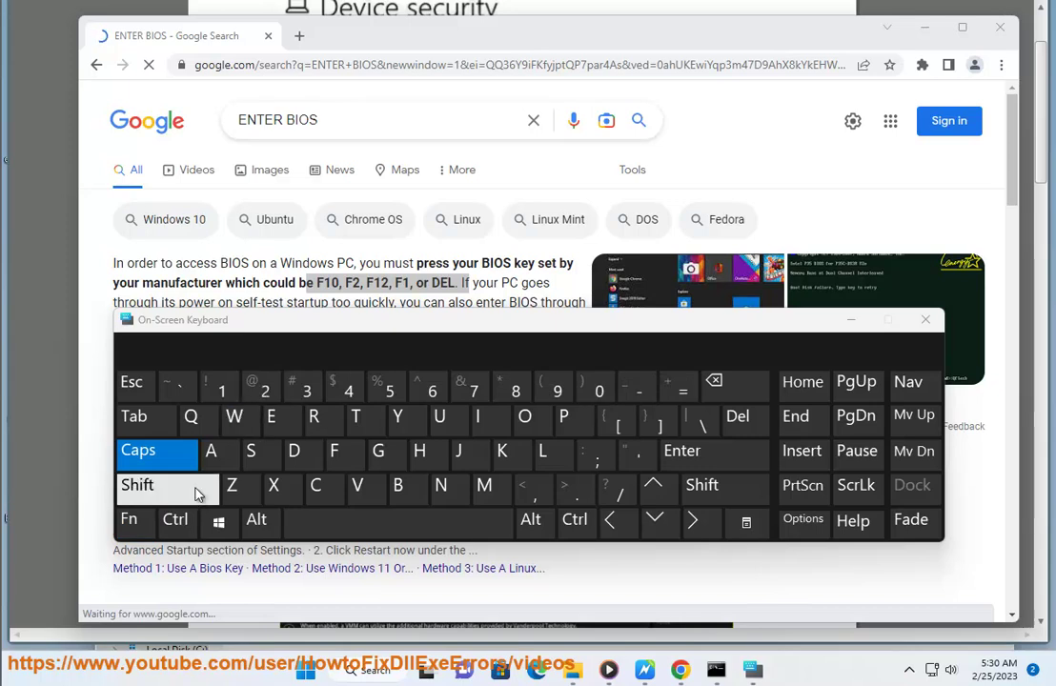
click(131, 522)
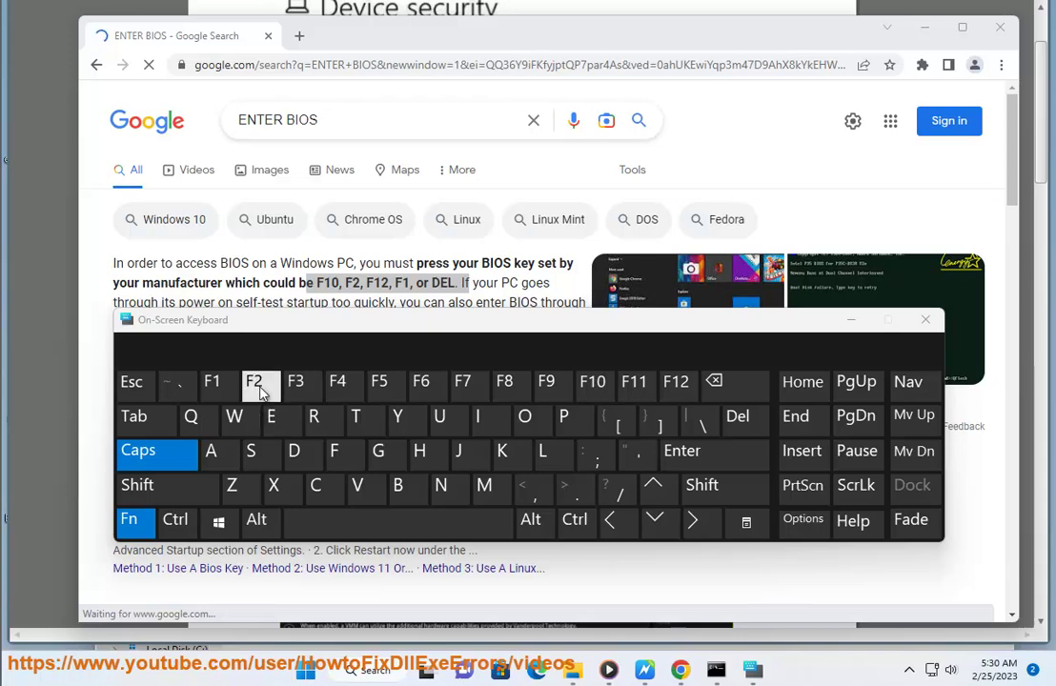
key(super+ctrl+o)
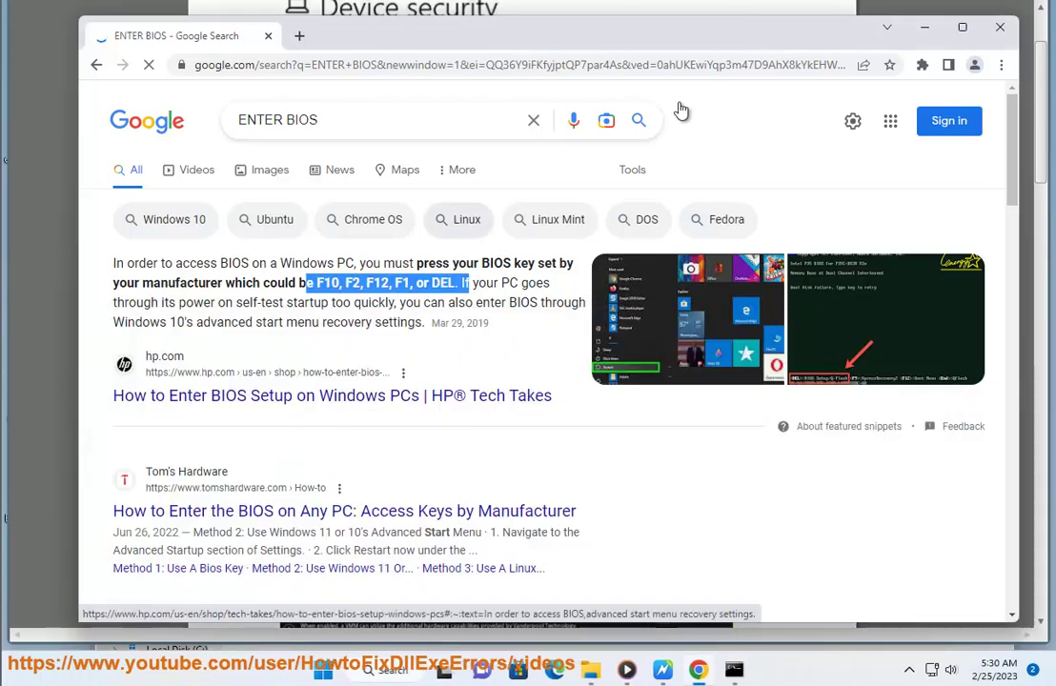
Open the Properties of This PC from the file explorer window
click(924, 29)
scroll(447, 64, down, 3)
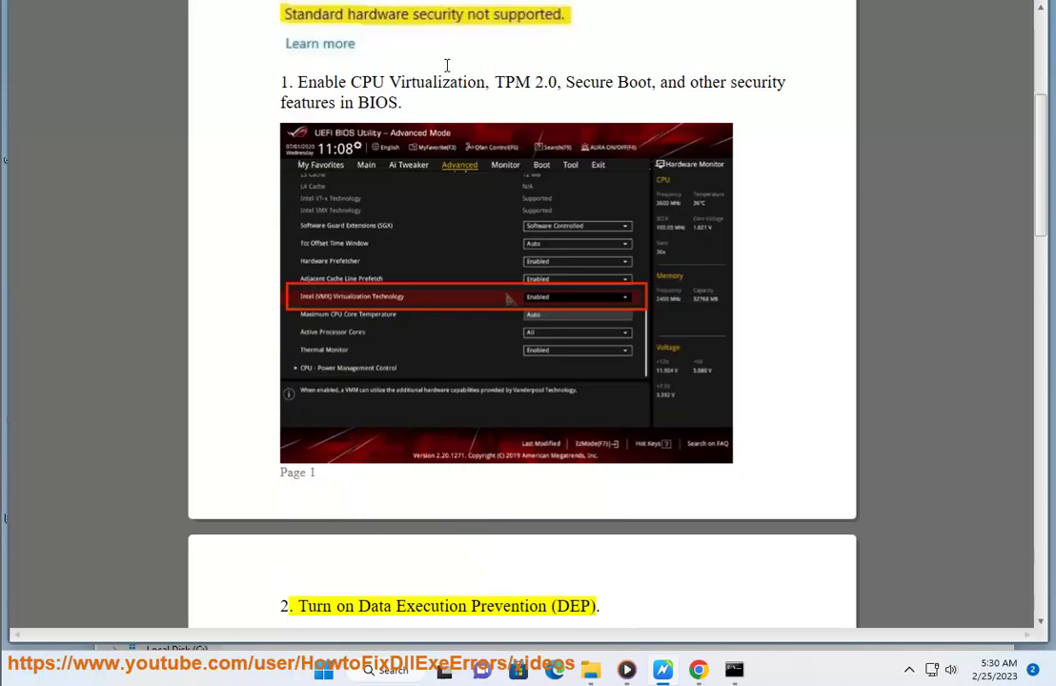
scroll(438, 72, down, 3)
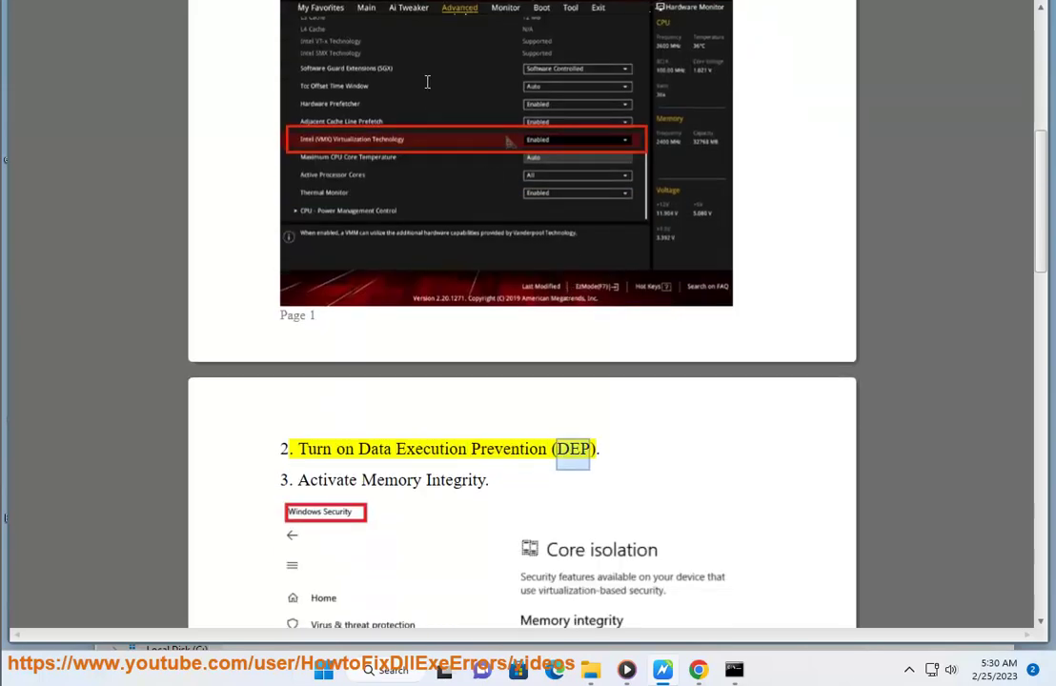
click(384, 675)
click(590, 670)
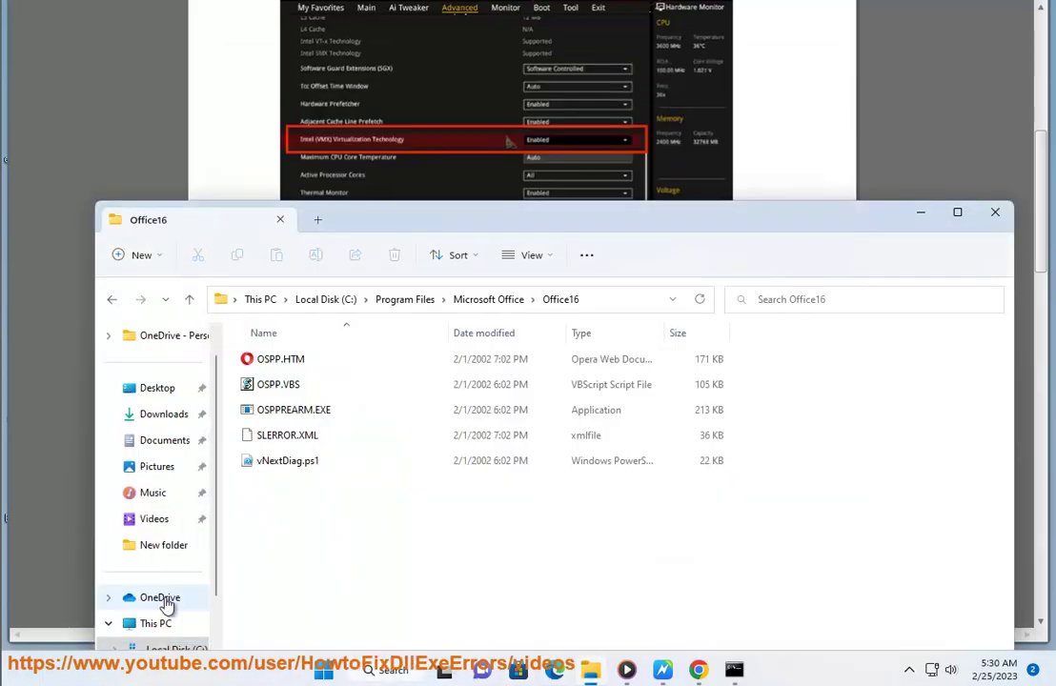
right_click(158, 625)
click(225, 562)
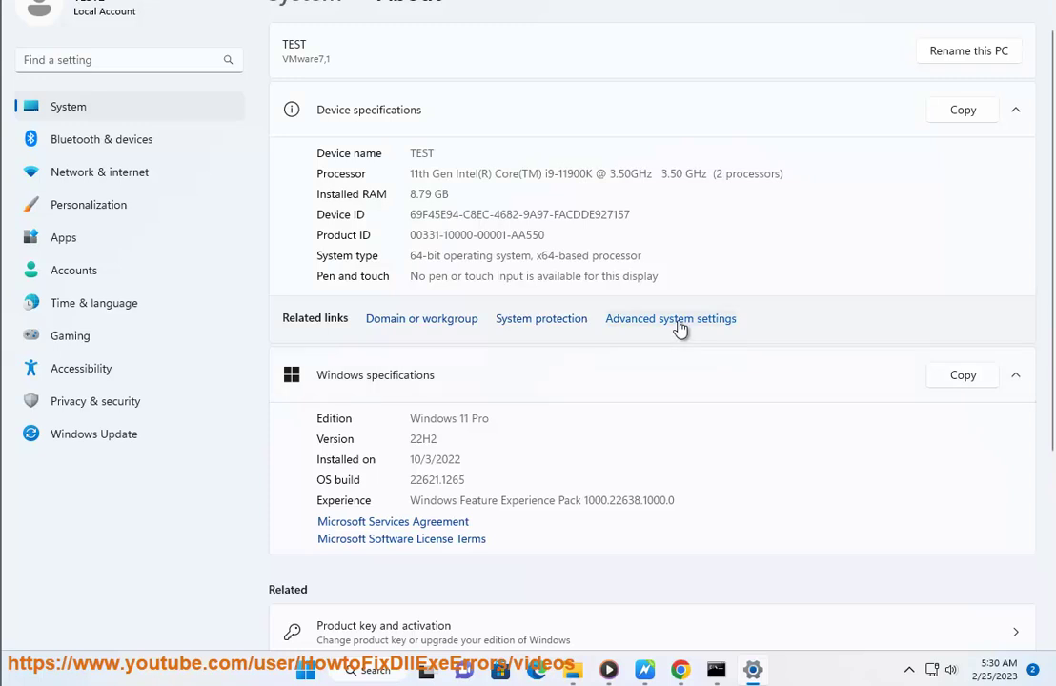
Review Data Execution Prevention in Performance Options, keeping essential Windows programs only, and cancel
click(677, 321)
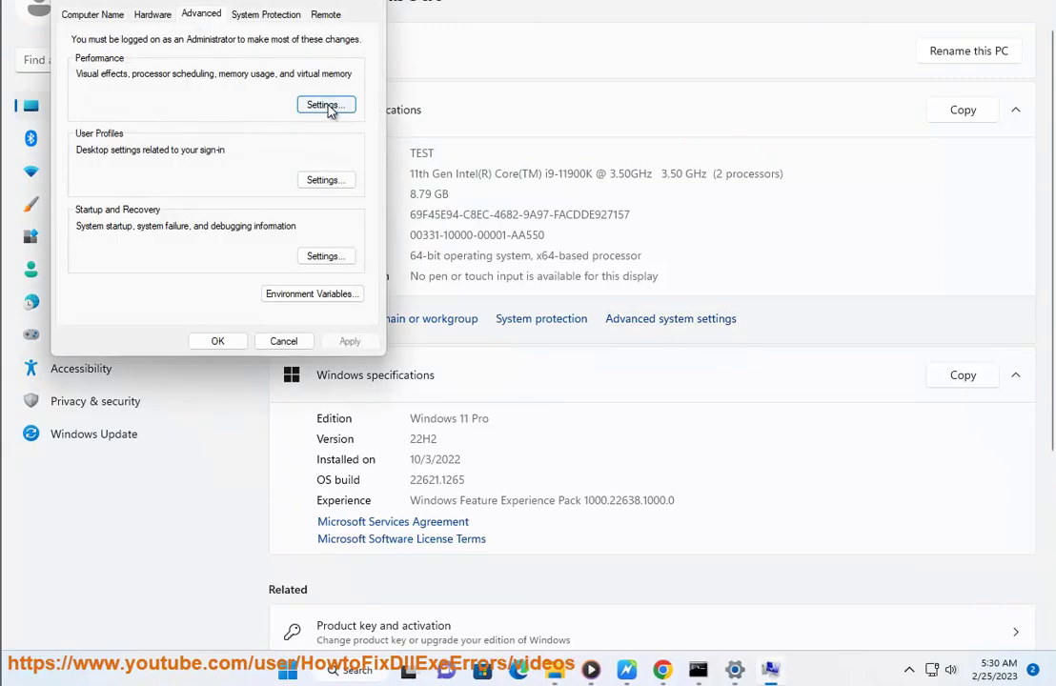
click(327, 107)
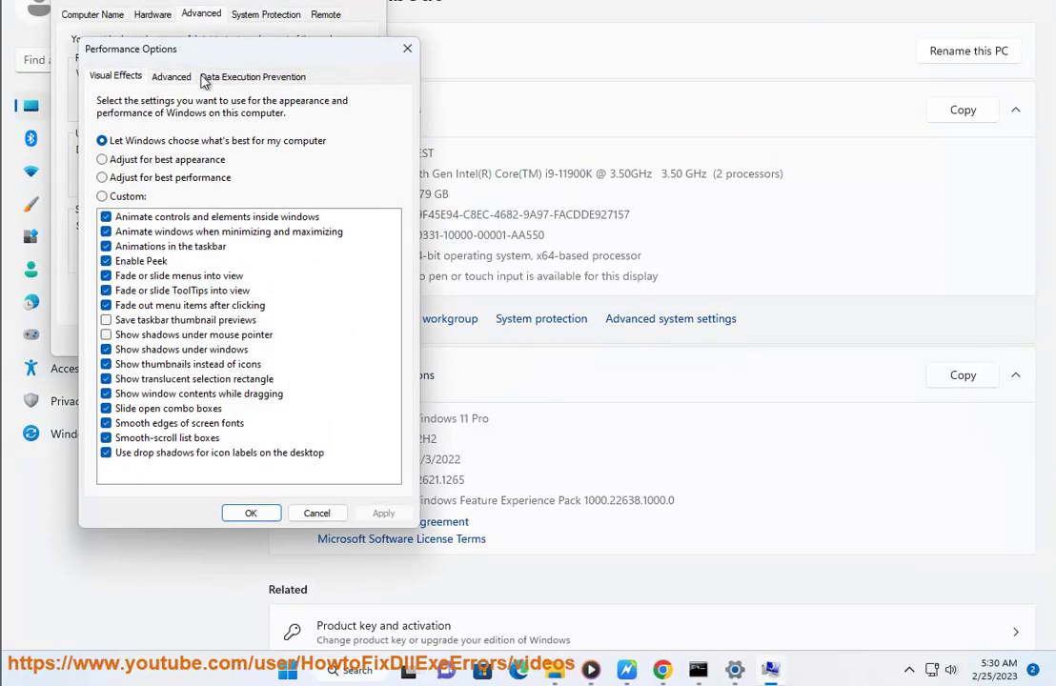
drag(286, 49, 604, 9)
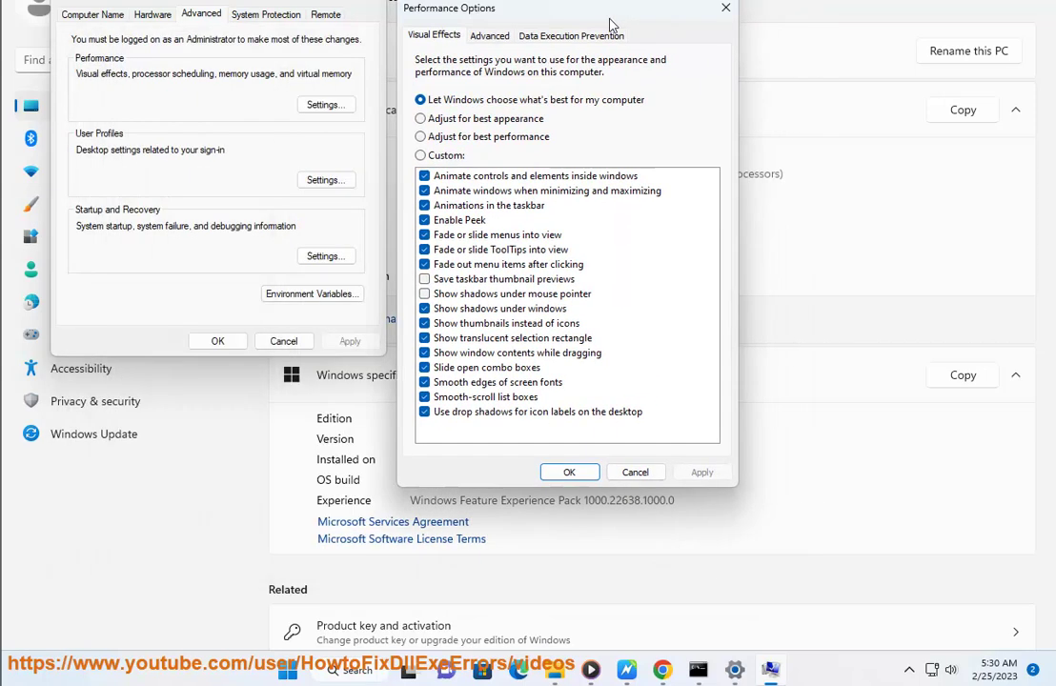
click(601, 36)
click(466, 126)
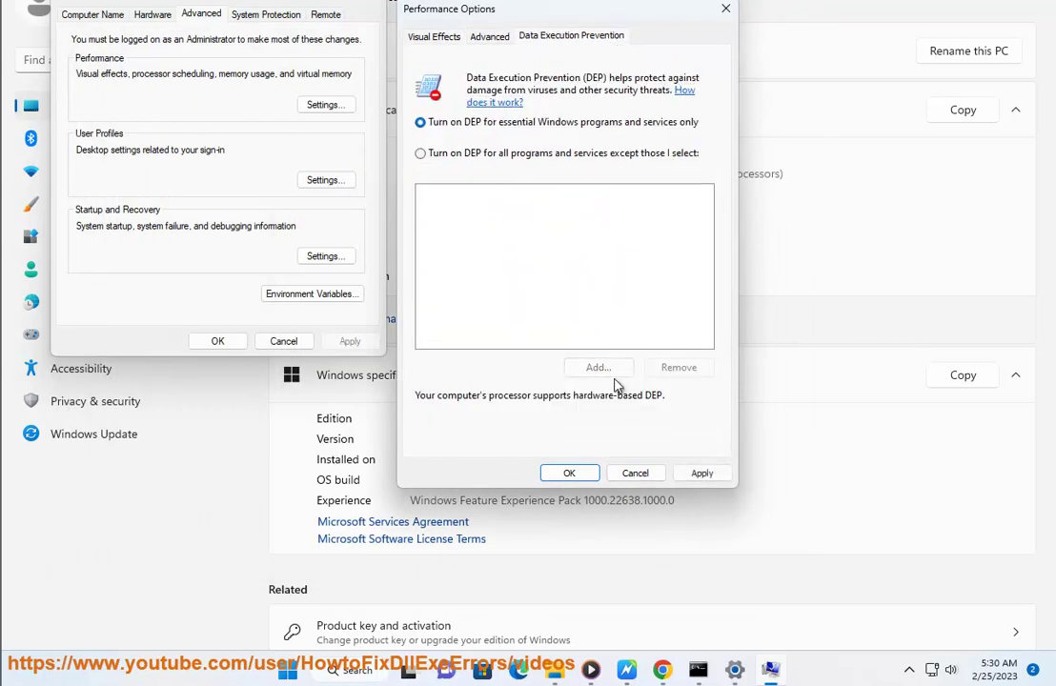
click(635, 474)
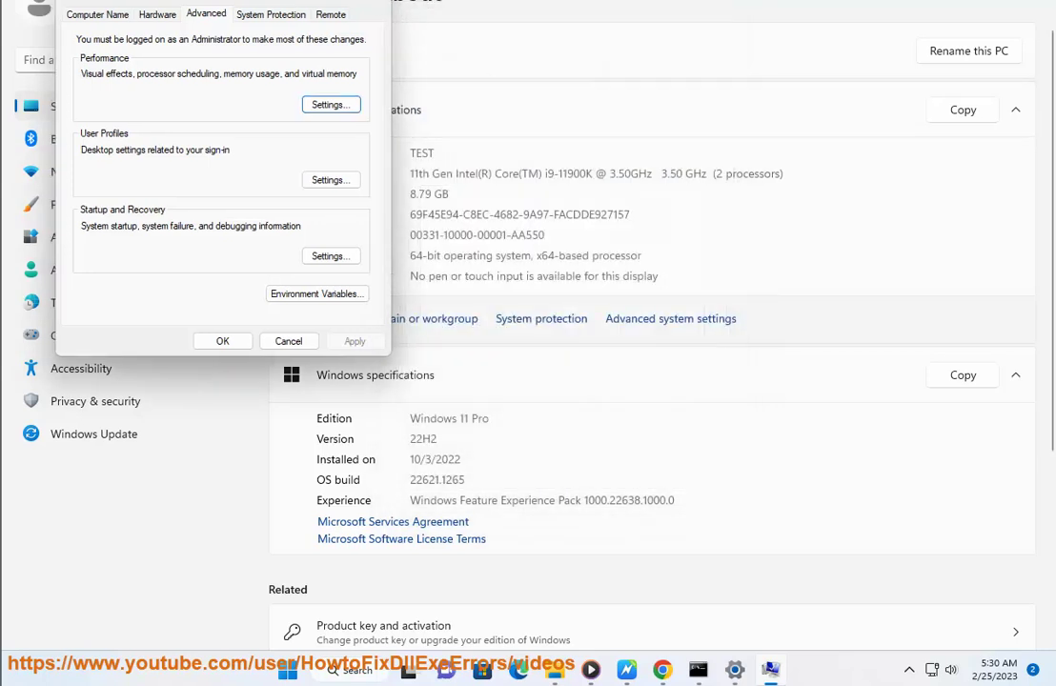
Launch Windows Security from Settings > Privacy & security > Windows Security
key(Escape)
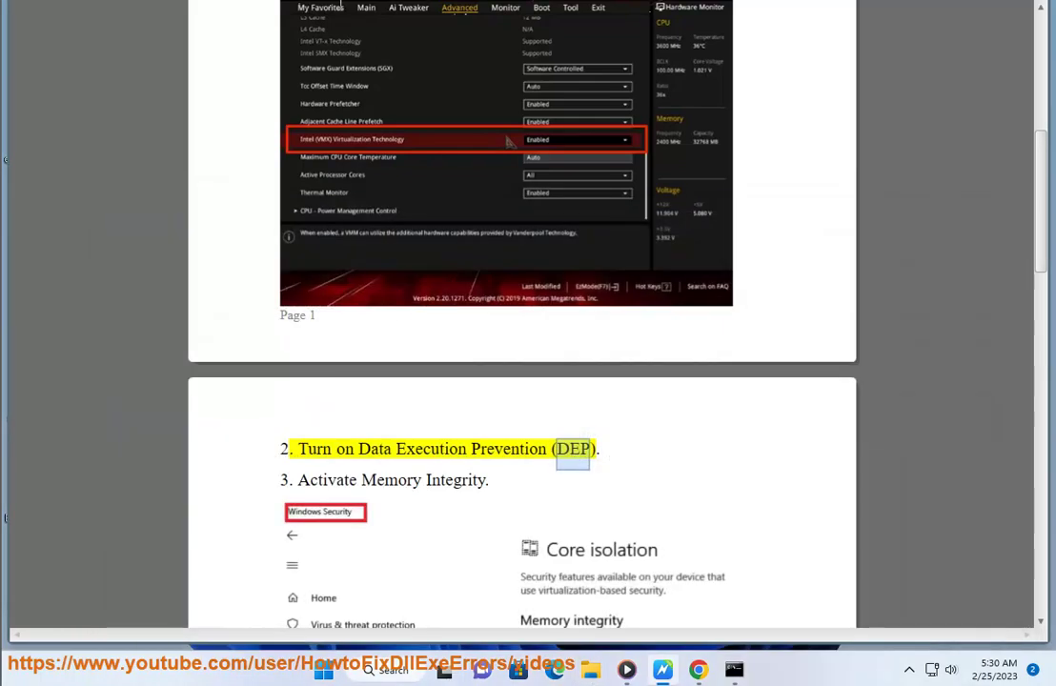
scroll(533, 304, down, 4)
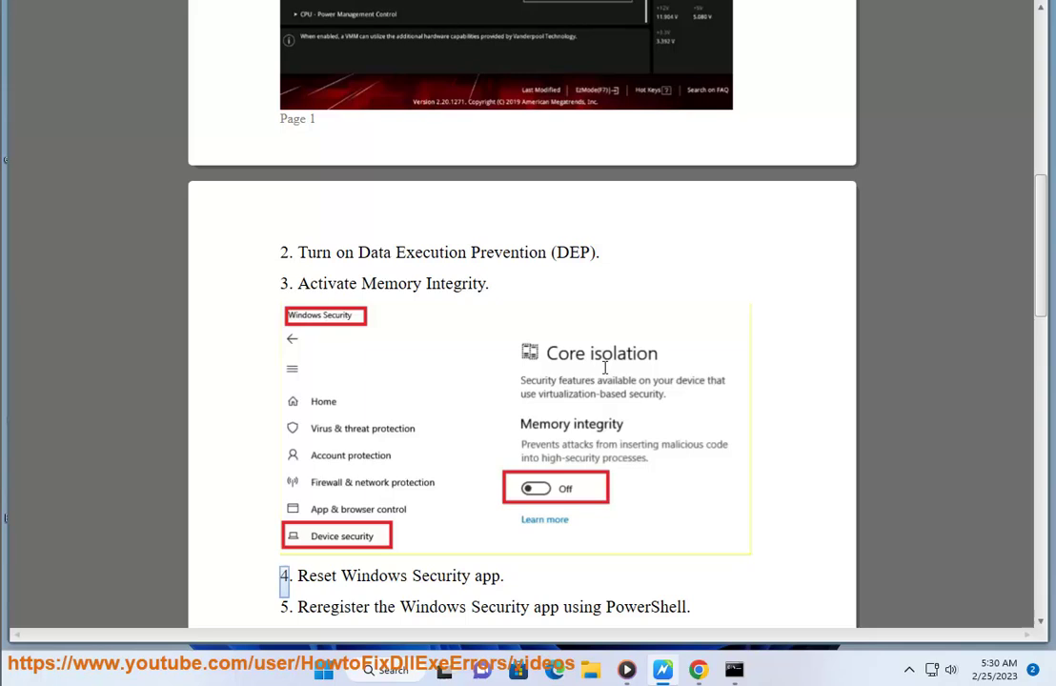
key(super)
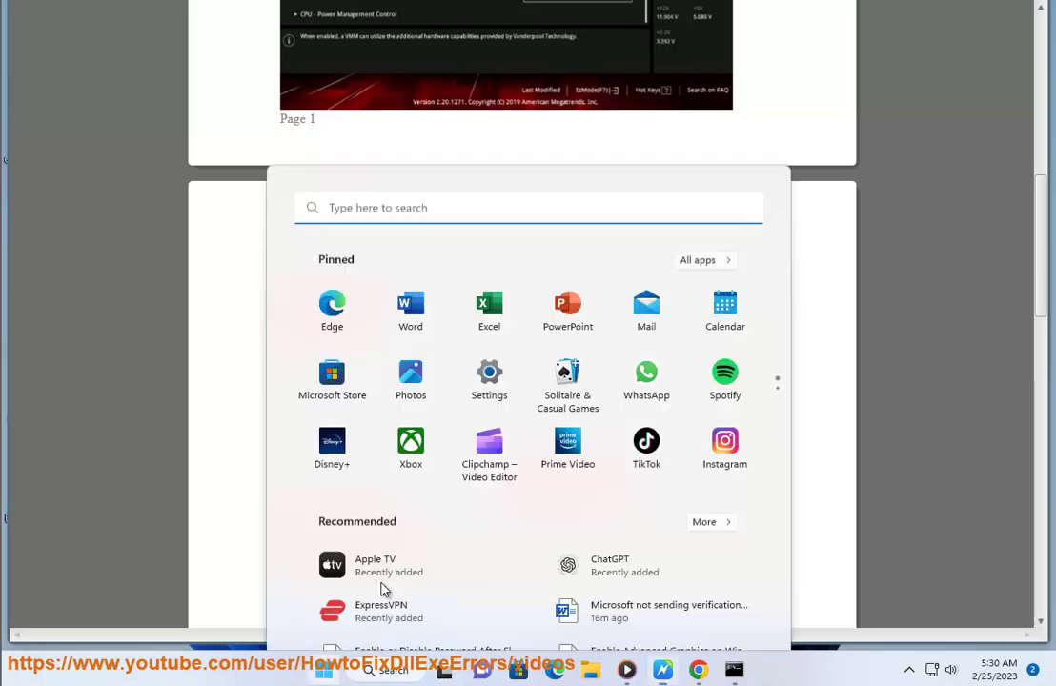
click(490, 246)
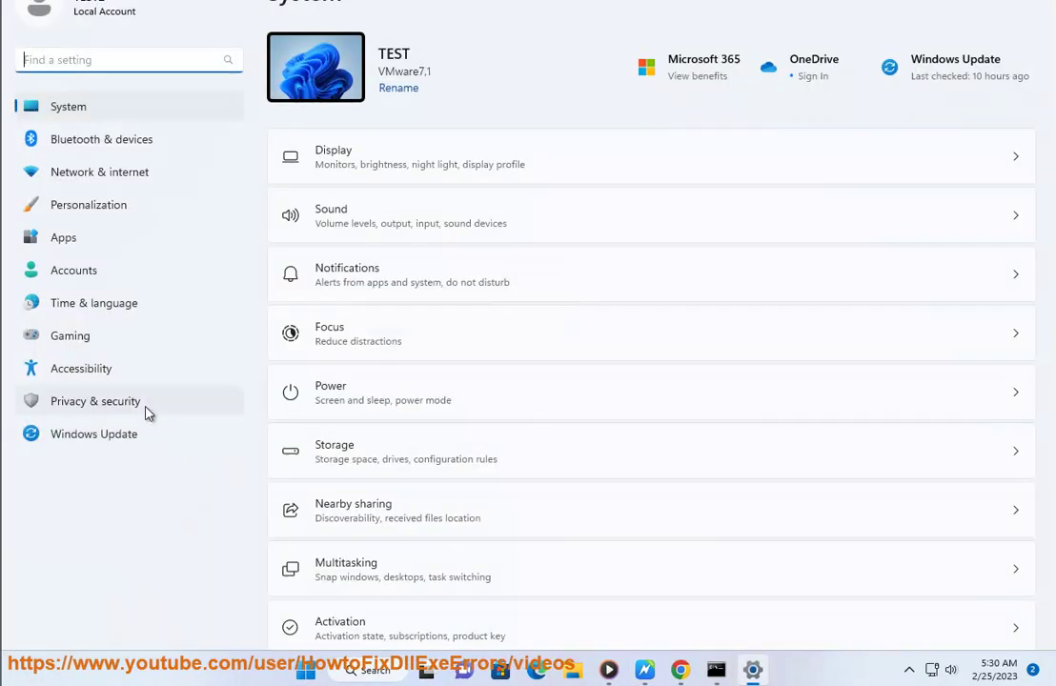
click(143, 405)
click(414, 100)
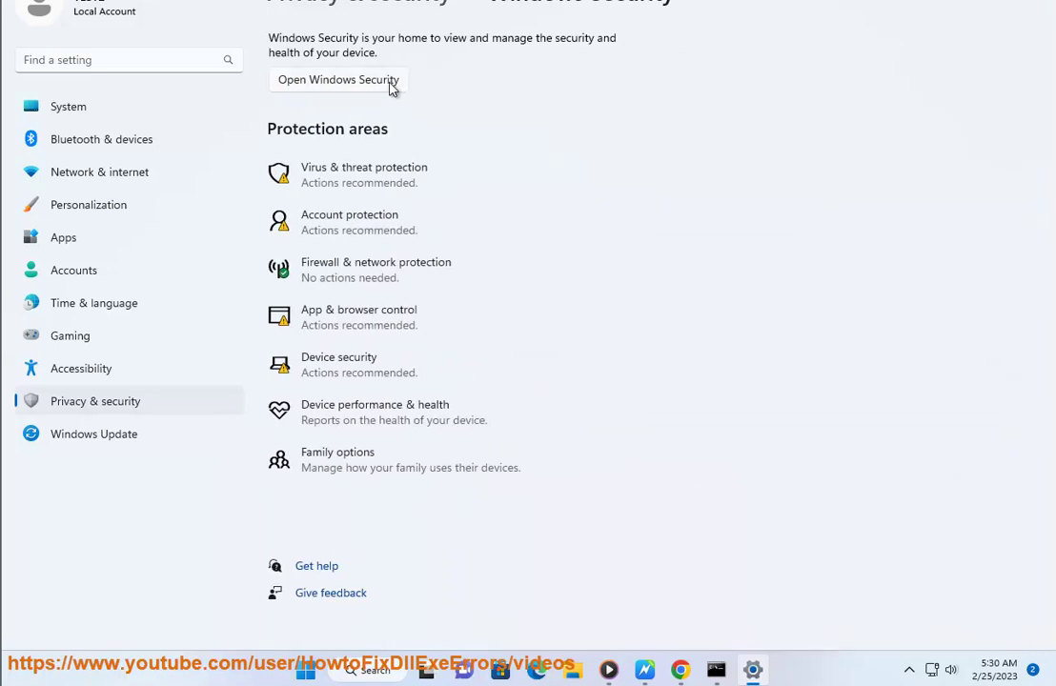
click(390, 85)
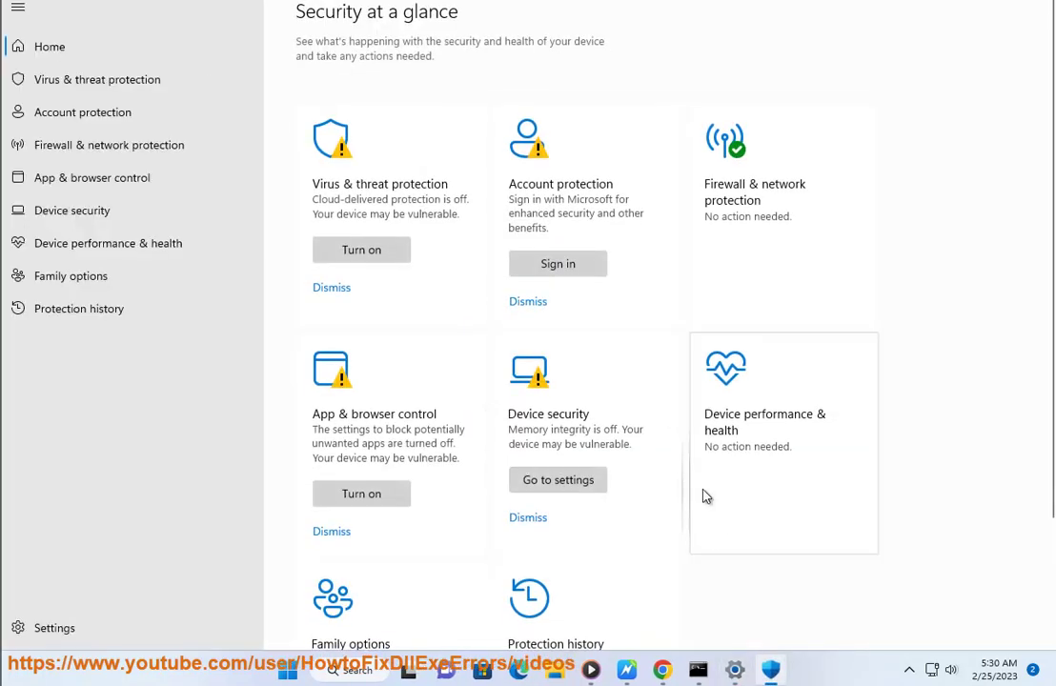
Open Device security's Core isolation details, then return to the guide
click(627, 672)
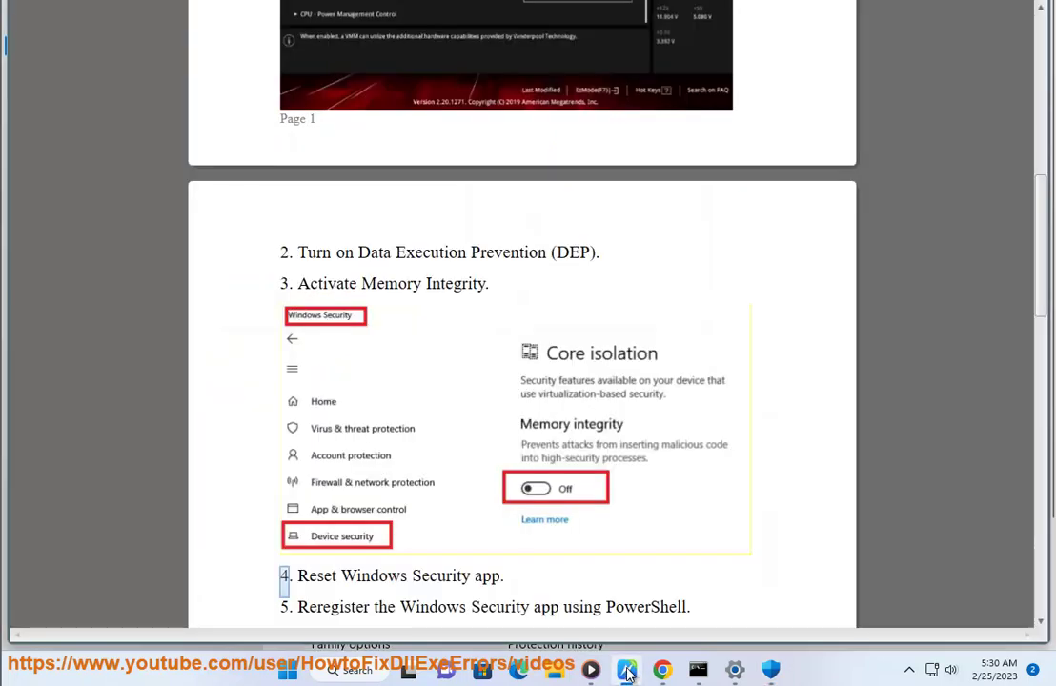
click(627, 672)
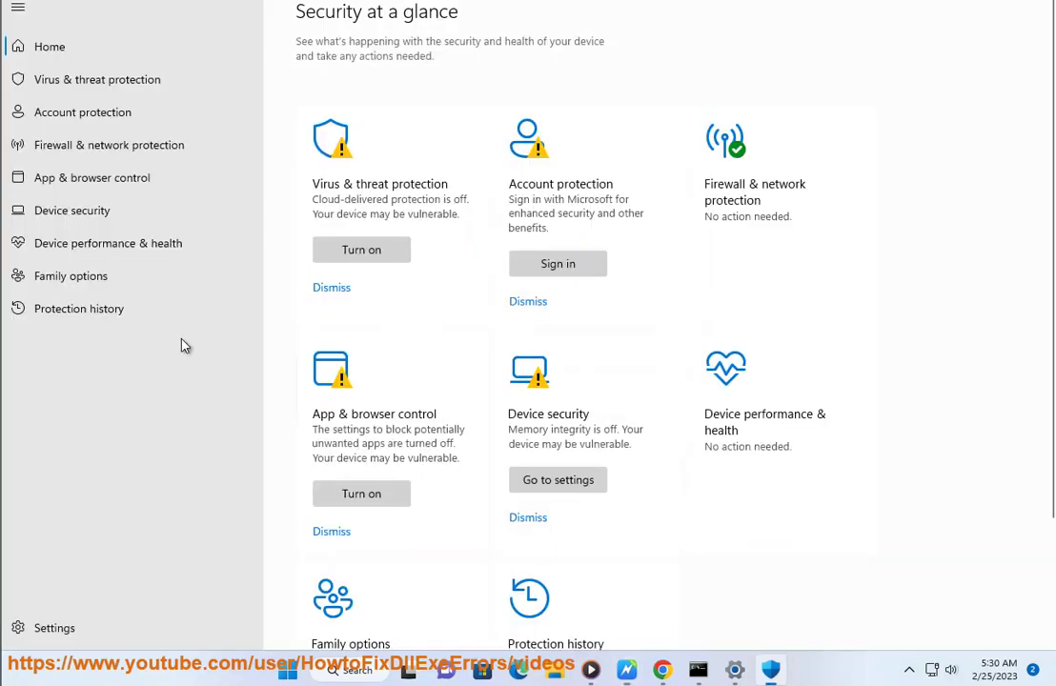
click(83, 219)
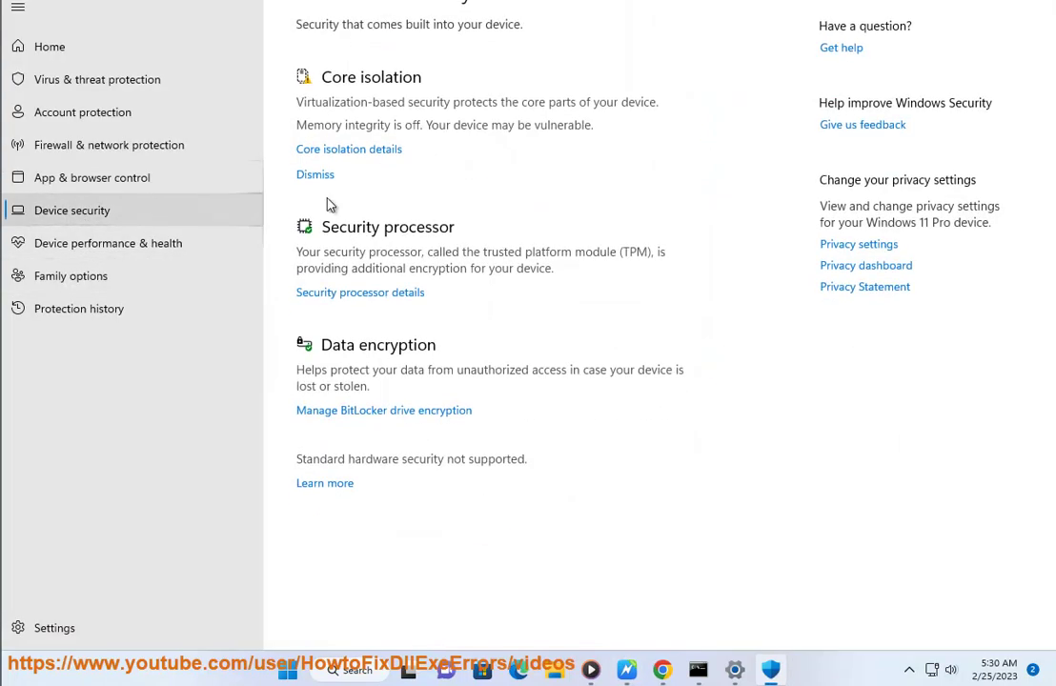
click(364, 150)
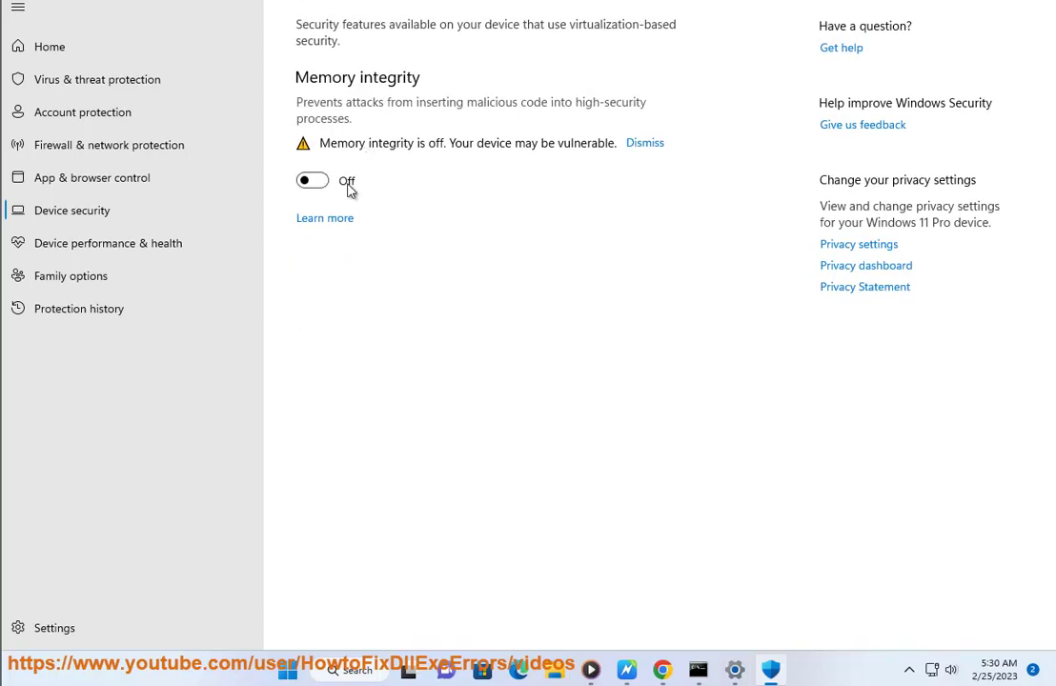
key(alt+Tab)
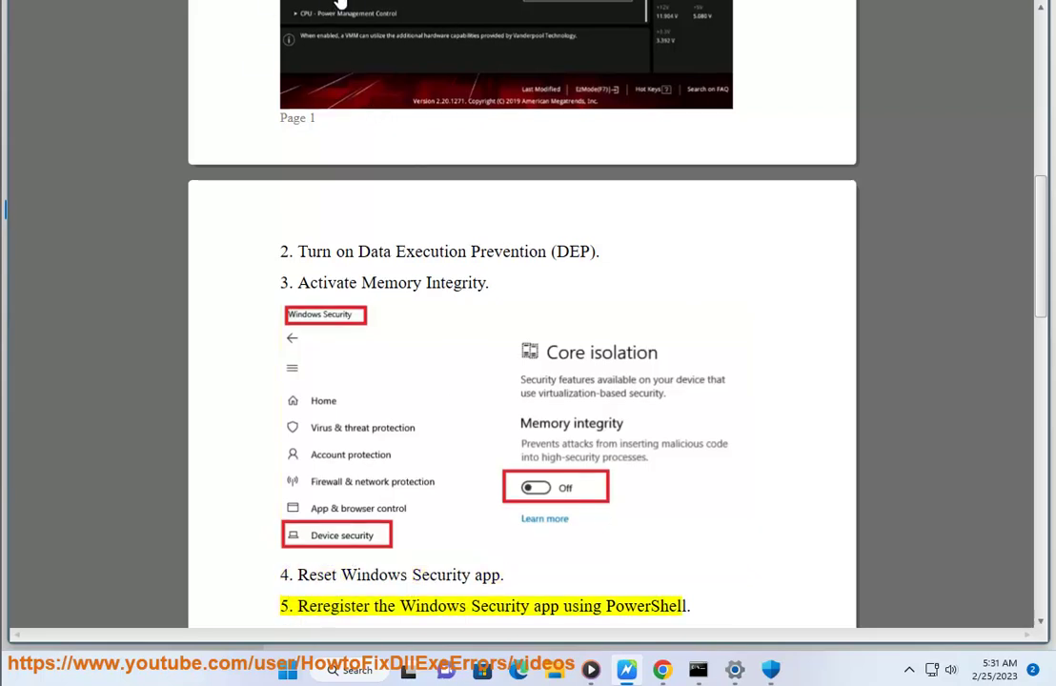
Reset the Windows Security app via Installed apps > Advanced options and confirm the reset
click(736, 672)
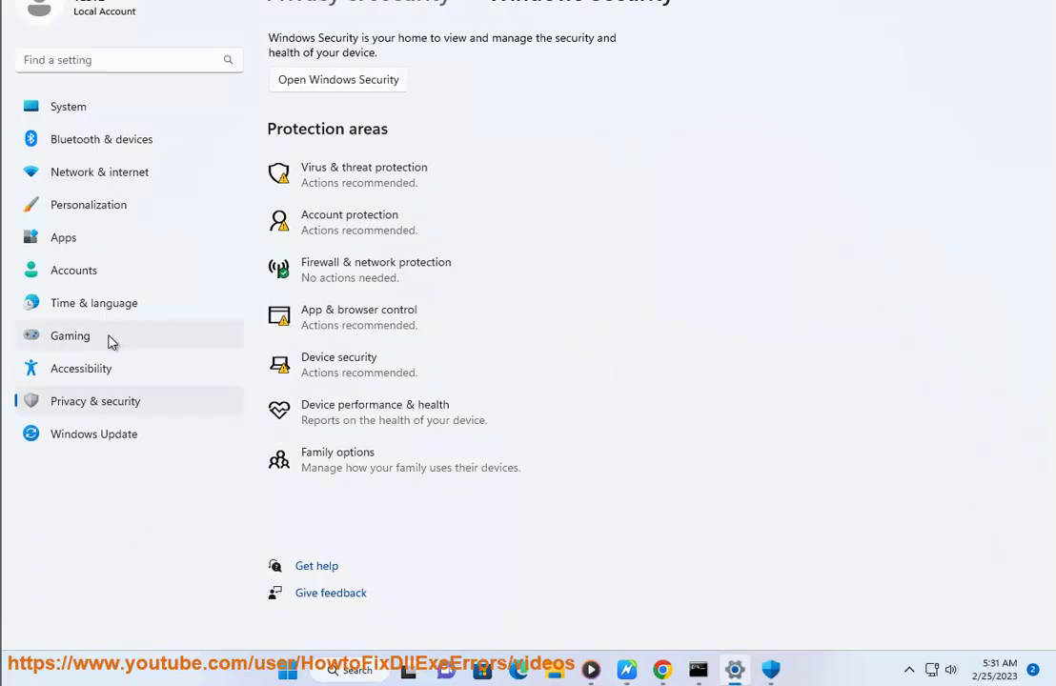
click(98, 238)
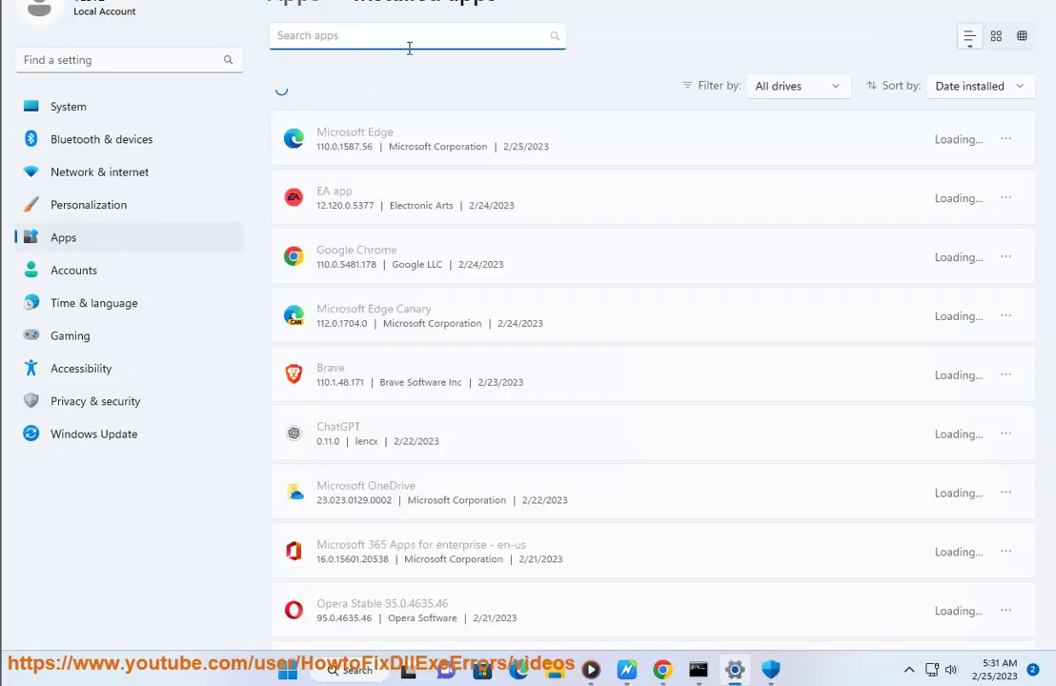
click(408, 47)
text(WINDOWS)
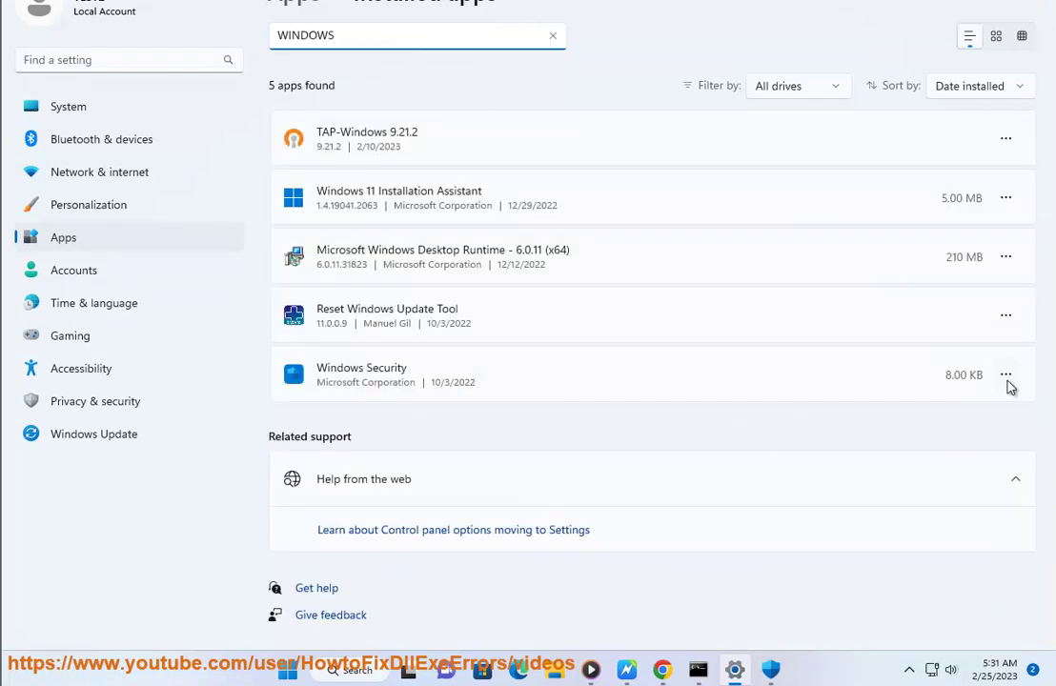
click(1009, 381)
click(910, 408)
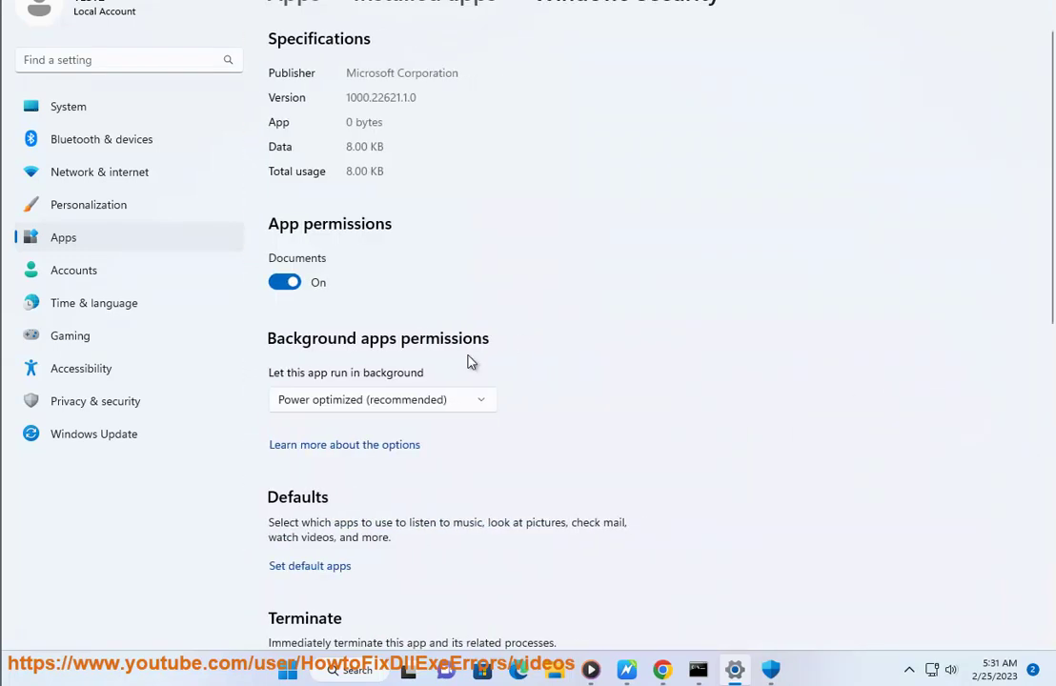
scroll(469, 360, down, 4)
click(304, 515)
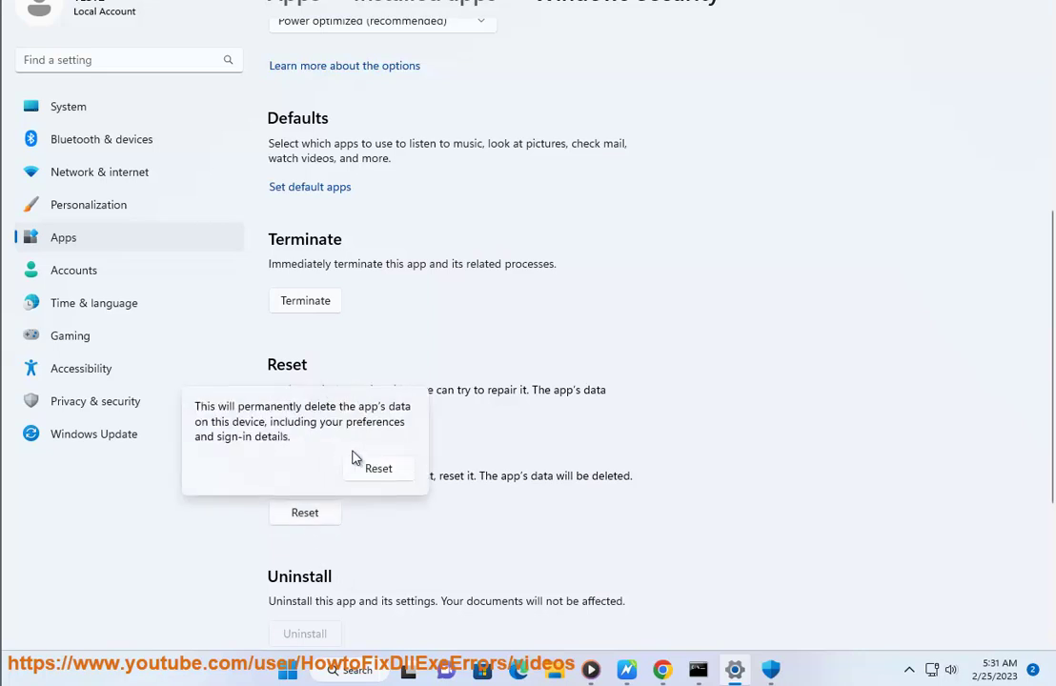
click(378, 468)
click(626, 670)
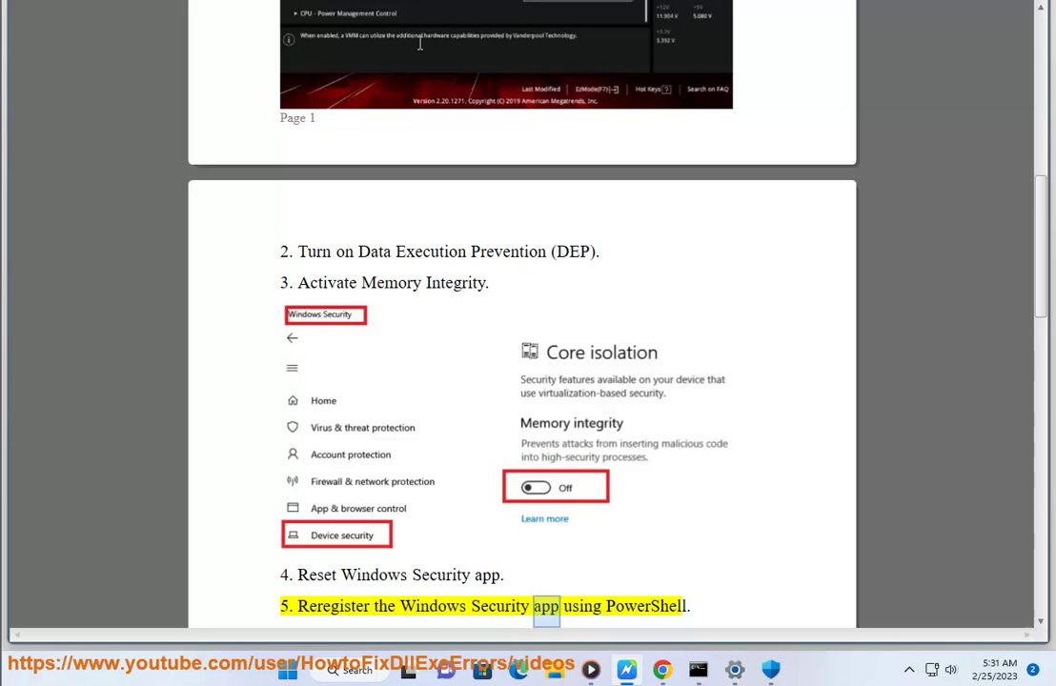
Run Windows PowerShell as administrator and start typing the 'POWERSHELL -Executi…' reregister command
scroll(509, 274, down, 2)
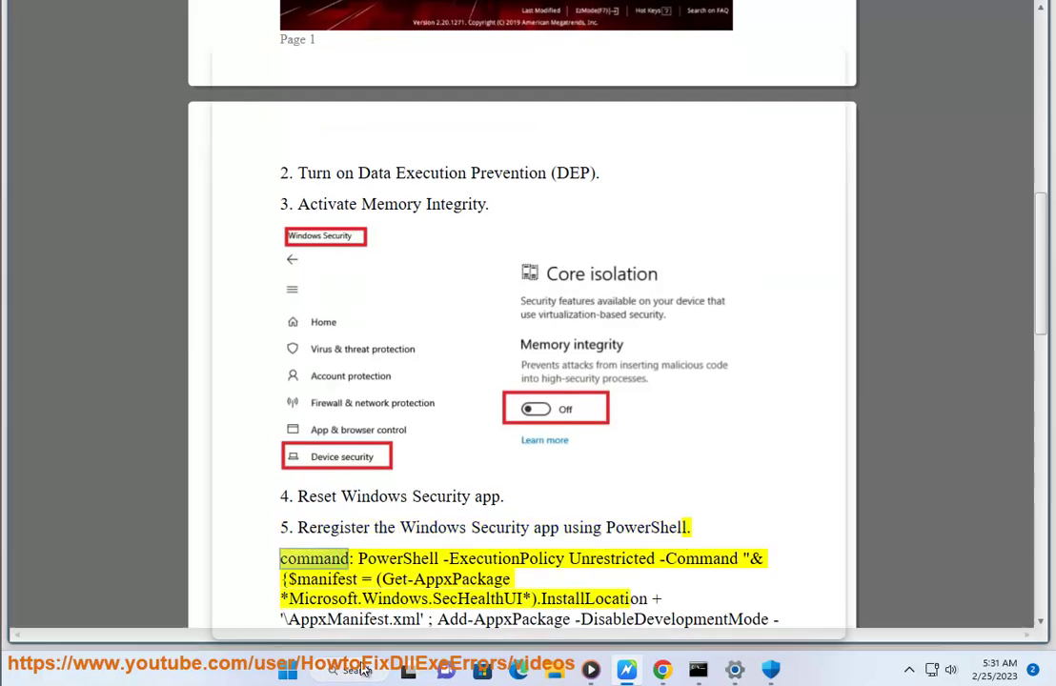
key(super+s)
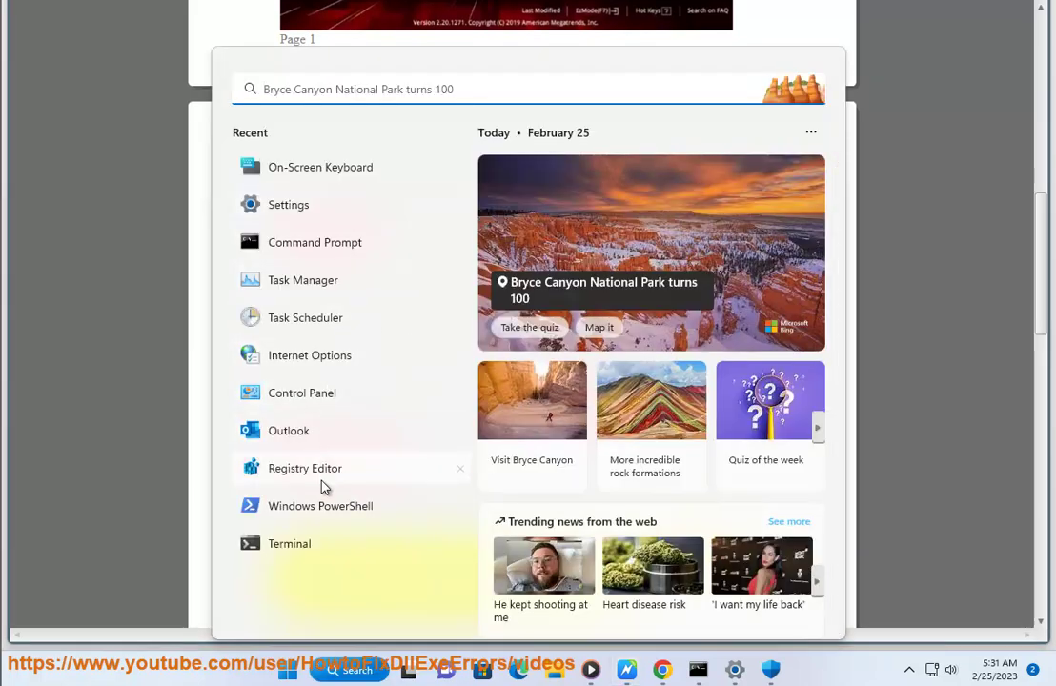
right_click(323, 507)
click(431, 393)
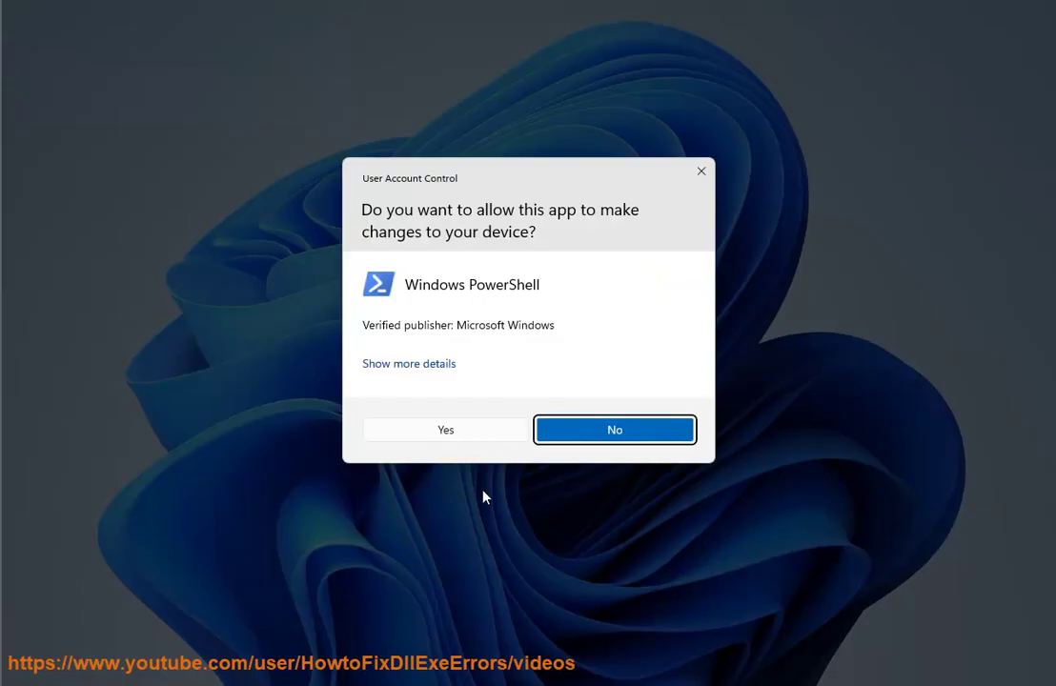
click(464, 435)
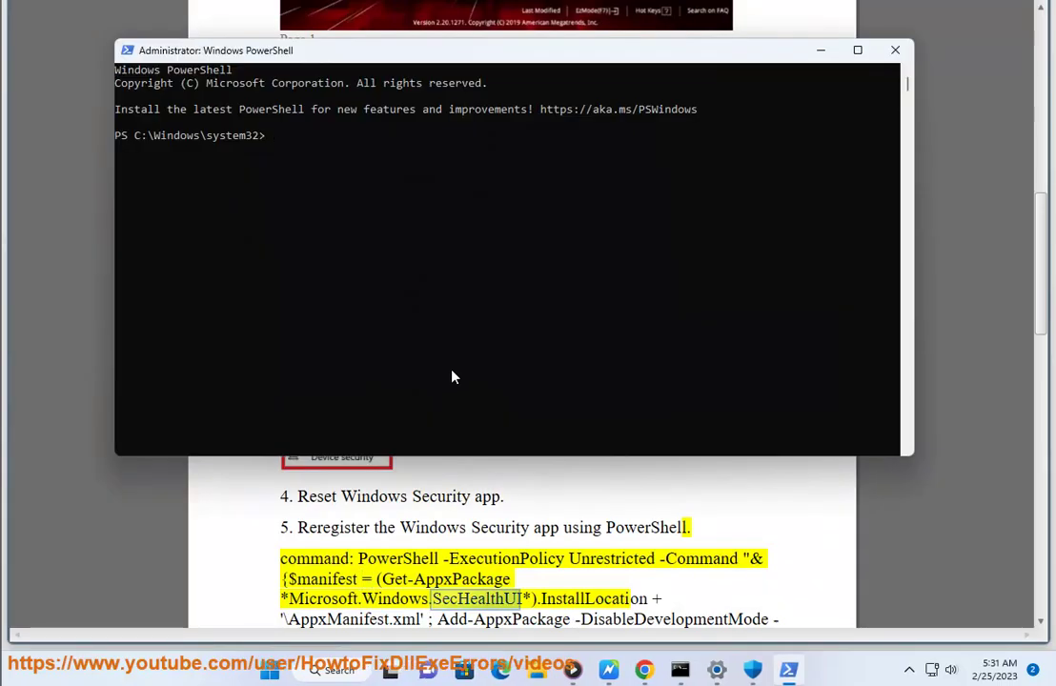
text(POWER)
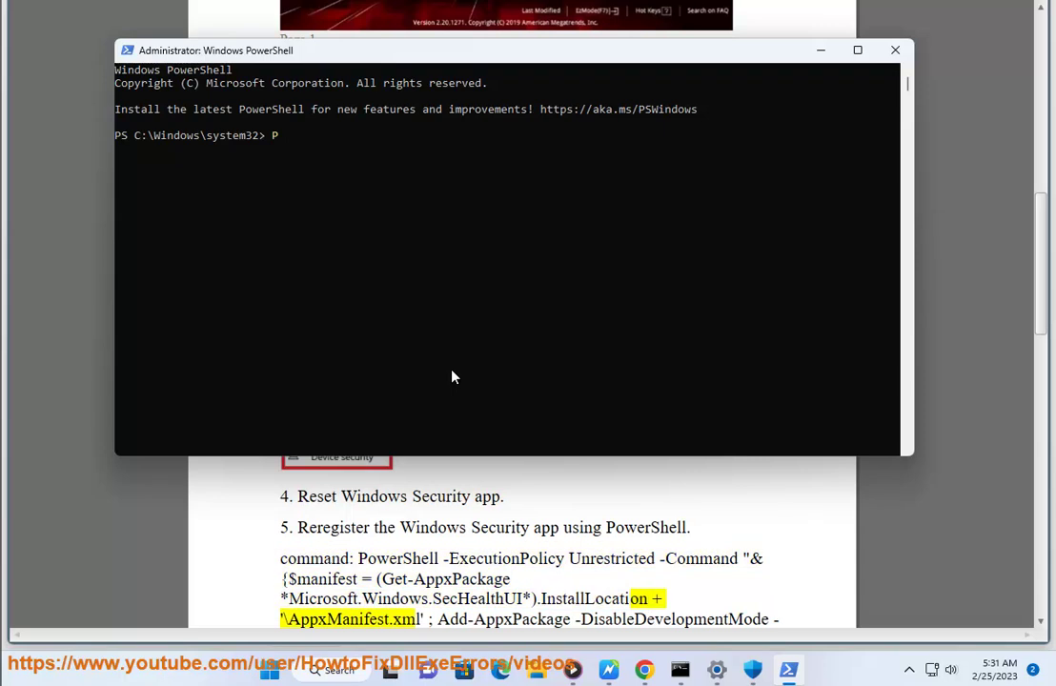
text(S)
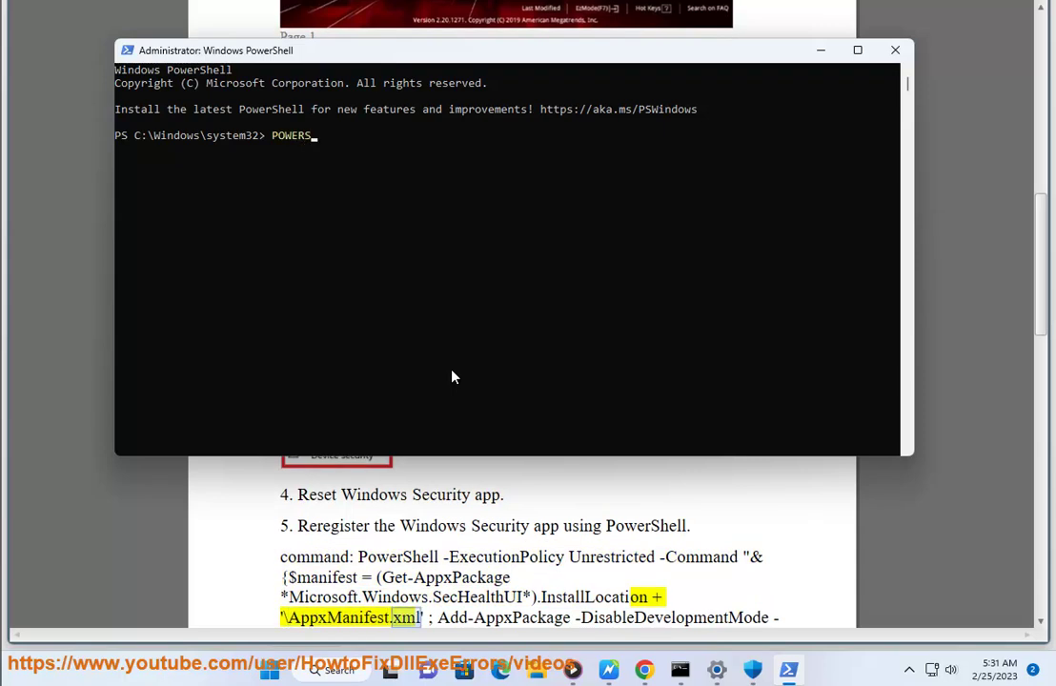
text(HELL)
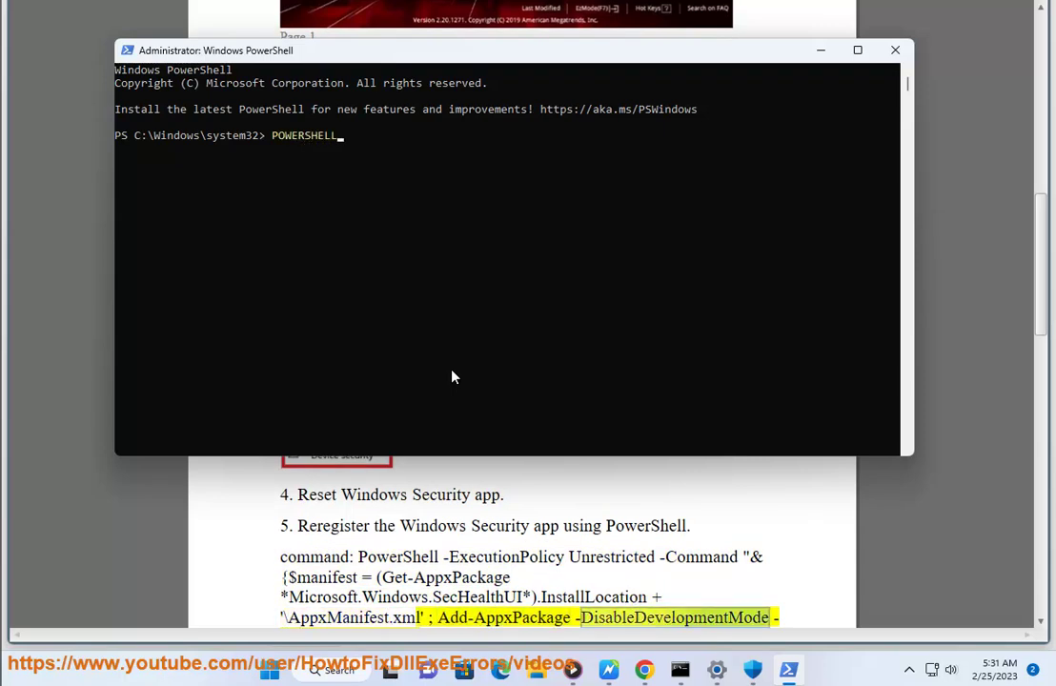
text( -Executi)
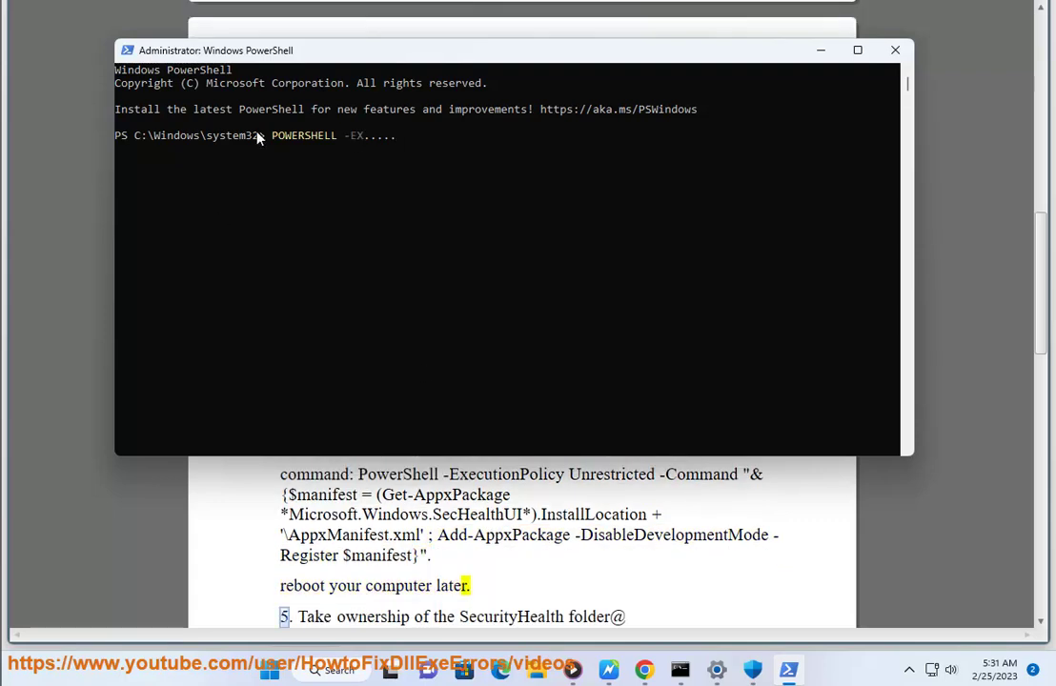
click(524, 459)
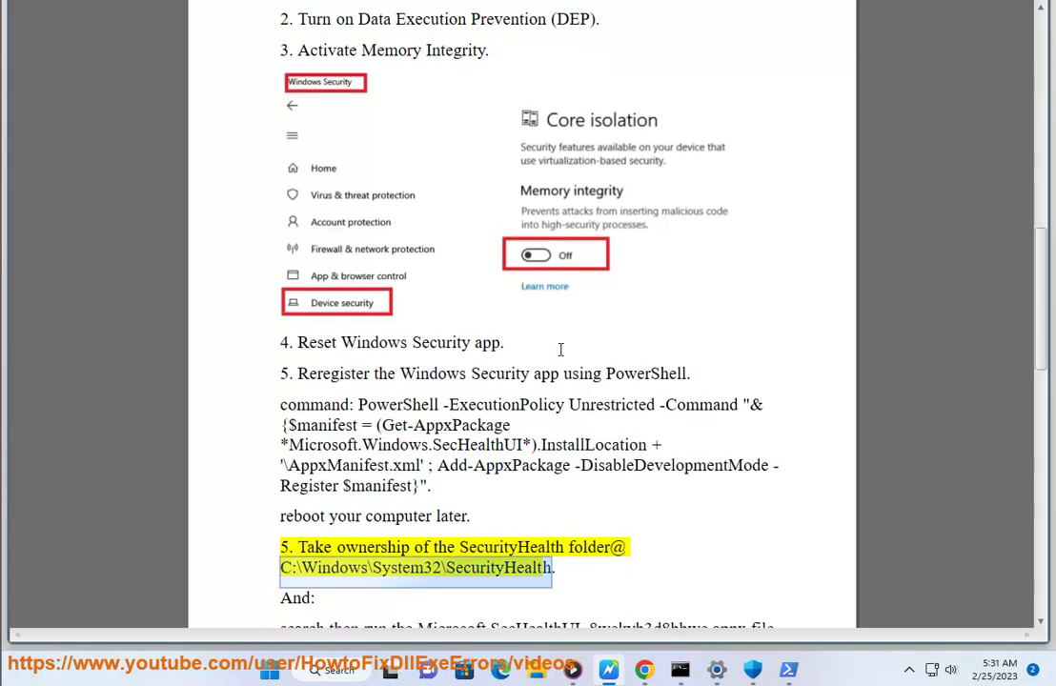
Search Google for 'OWNERSHIP TAKING TOOL' and highlight the top result's title
click(639, 672)
click(530, 121)
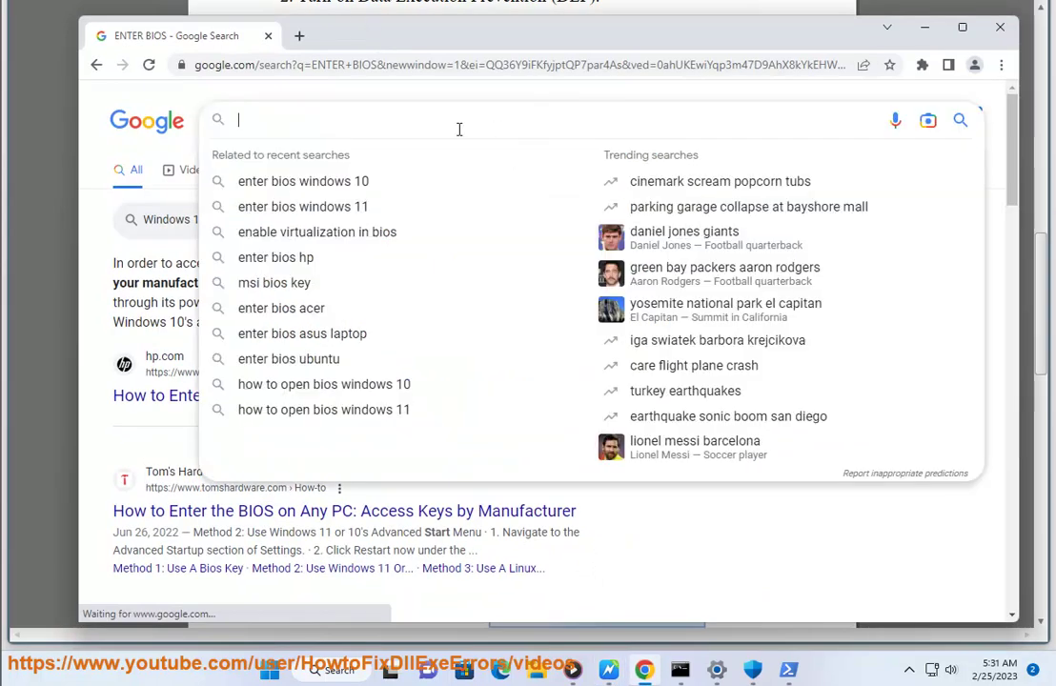
text(OWNERS)
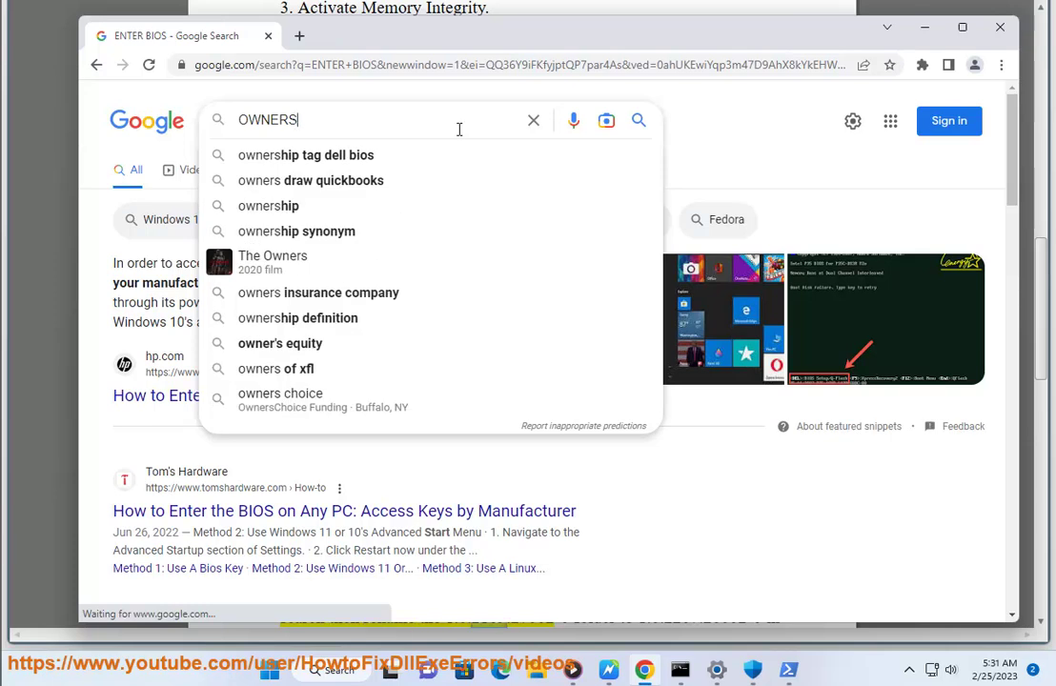
text(HIP )
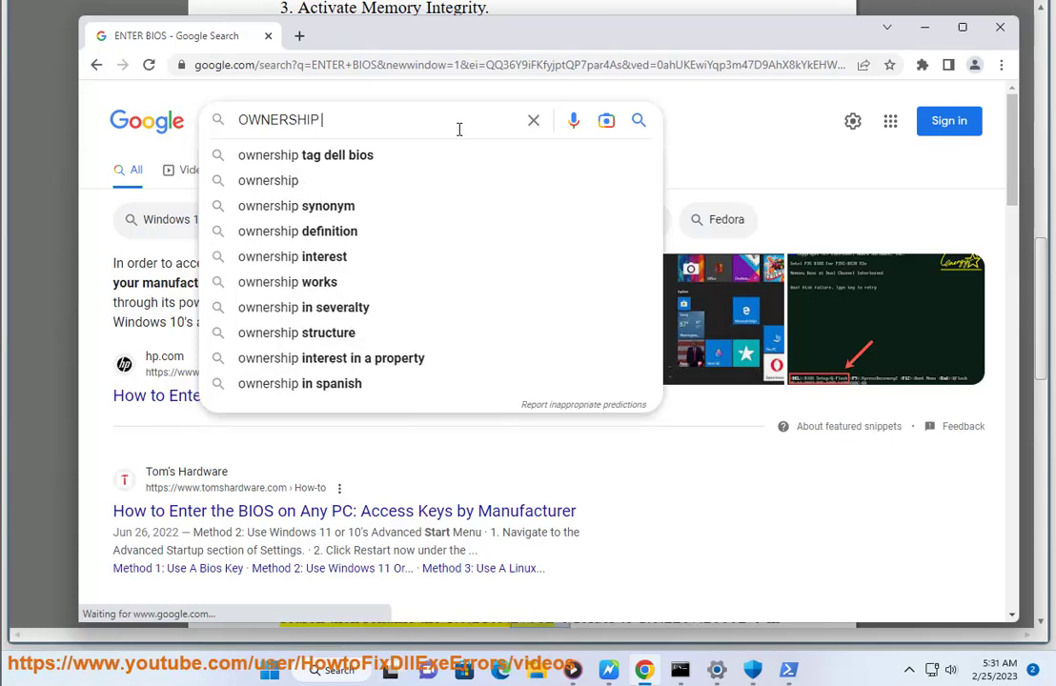
text(TAKING TOOL)
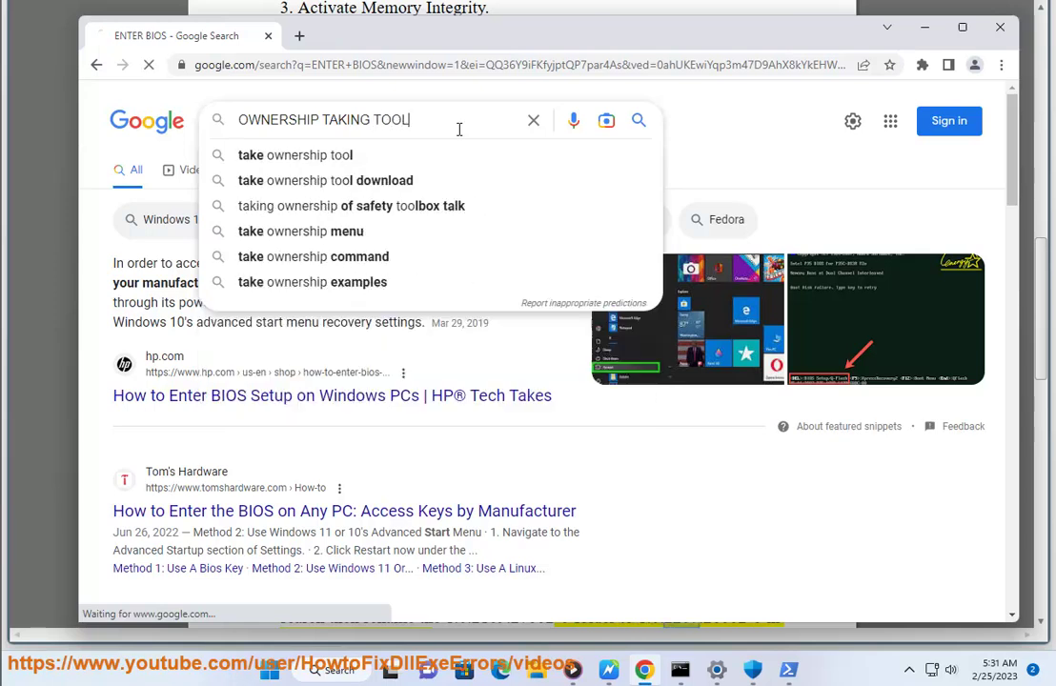
key(Return)
drag(322, 240, 110, 242)
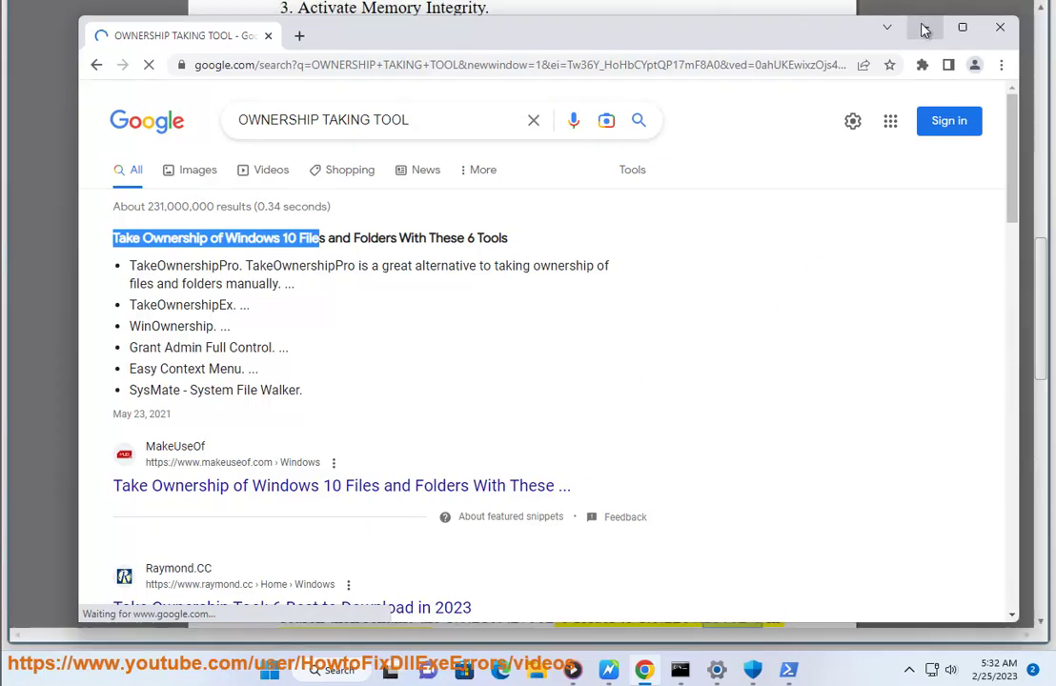
click(925, 27)
Close the administrator PowerShell, scroll to step 6, and select 'Windows 10'
click(896, 50)
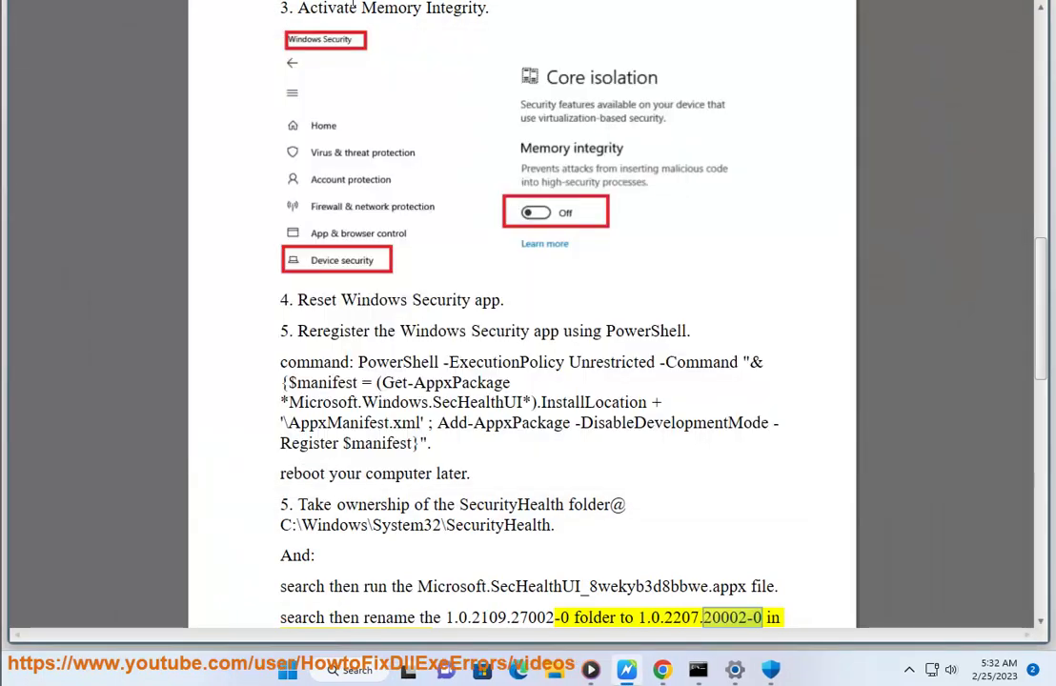
scroll(589, 259, down, 2)
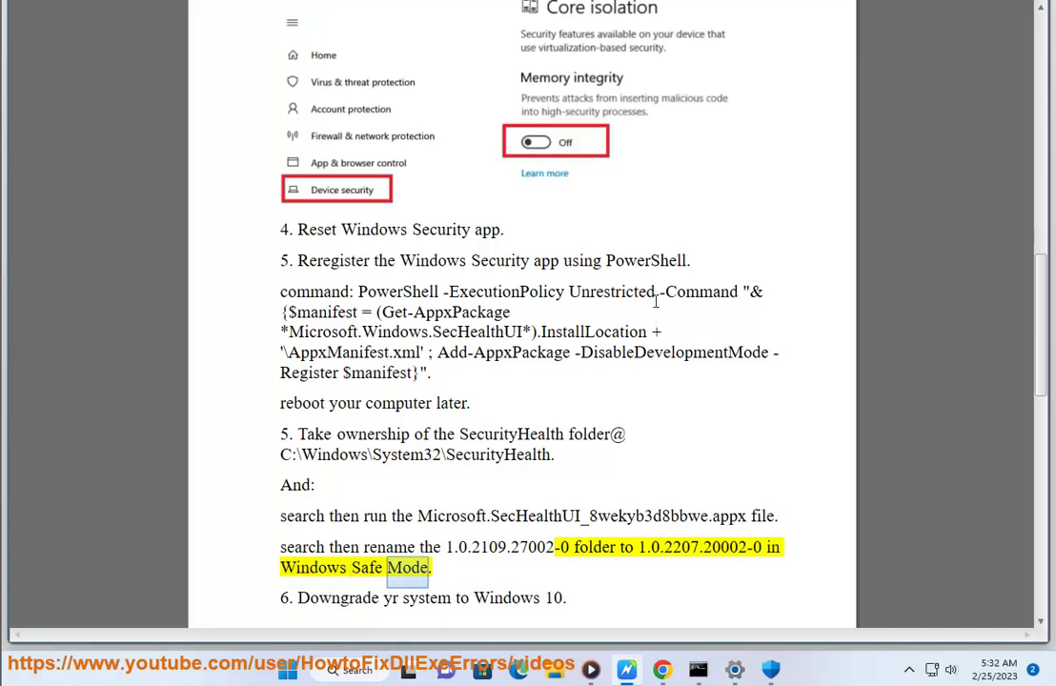
key(Right)
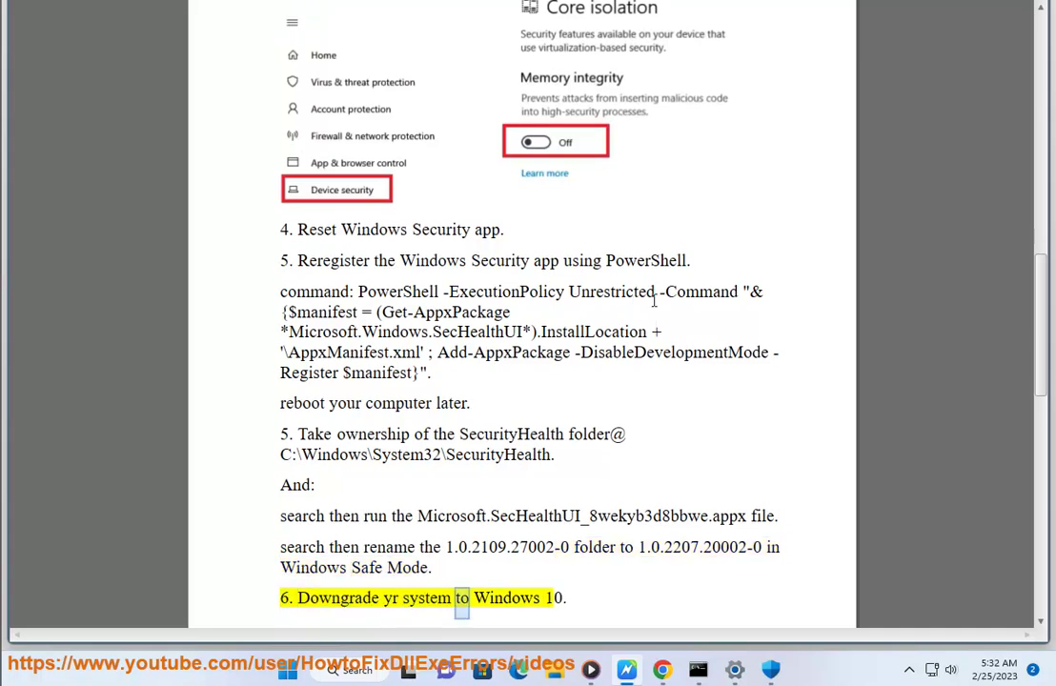
scroll(537, 582, down, 5)
click(565, 417)
drag(565, 418, 481, 420)
key(ctrl+c)
Search Google for 'Windows 10 ISO' using the pasted words plus ISO
key(alt+Tab)
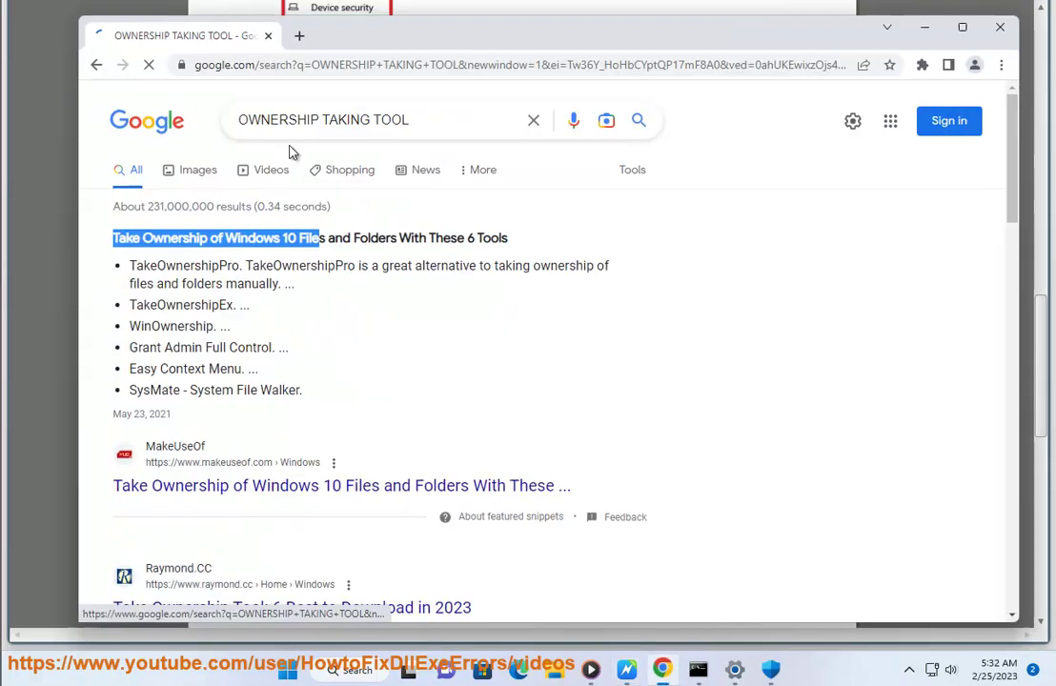
click(530, 120)
key(ctrl+v)
text(ISO)
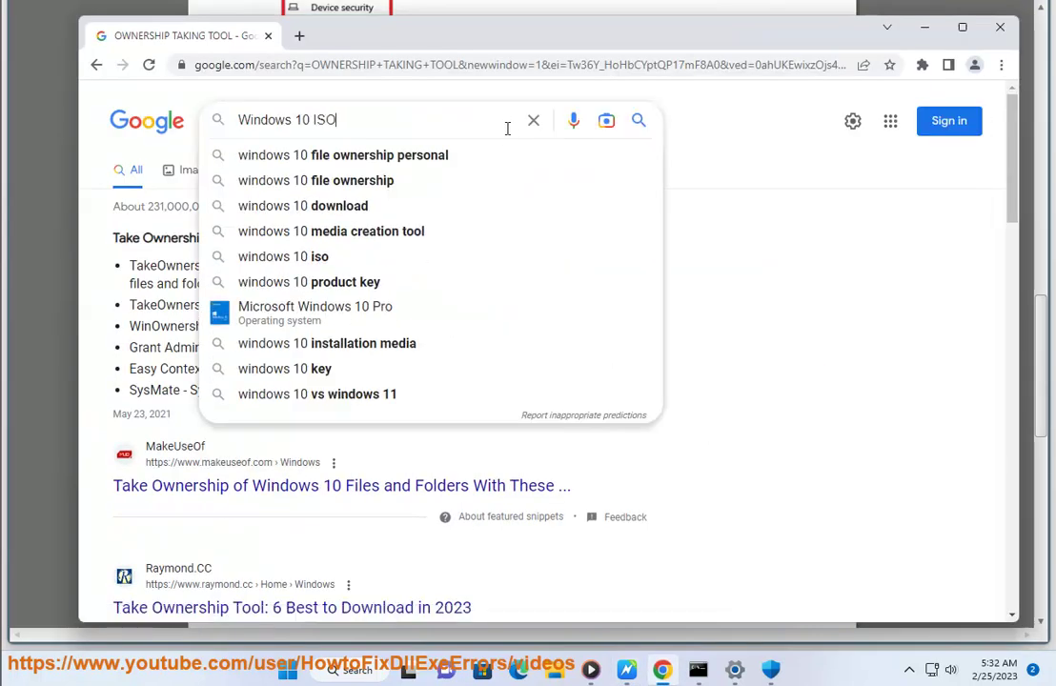
key(Return)
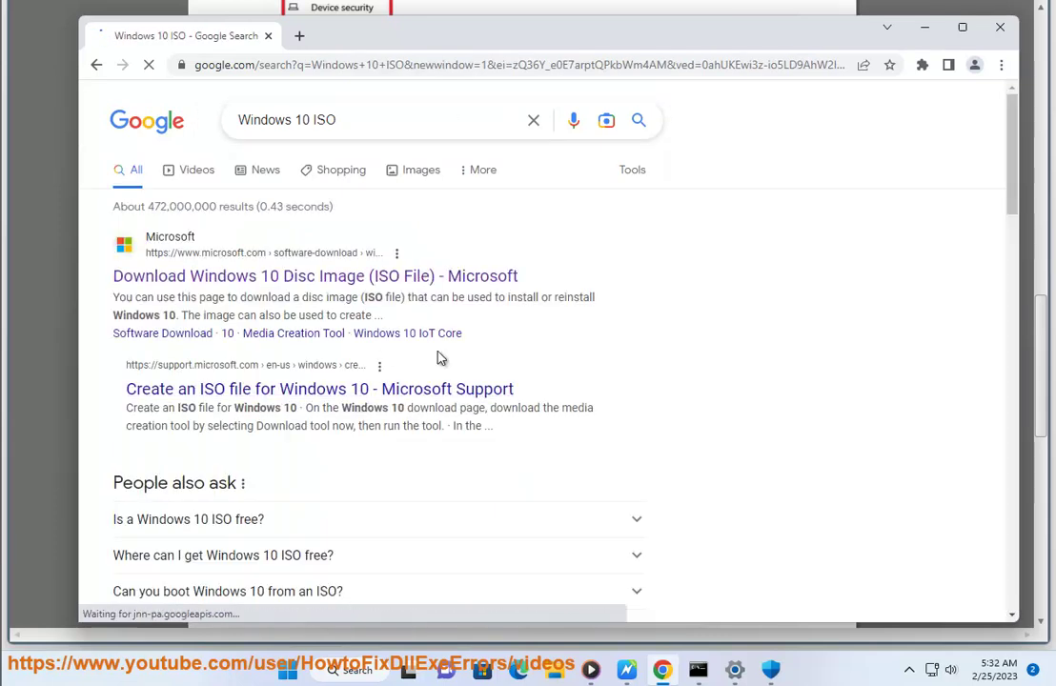